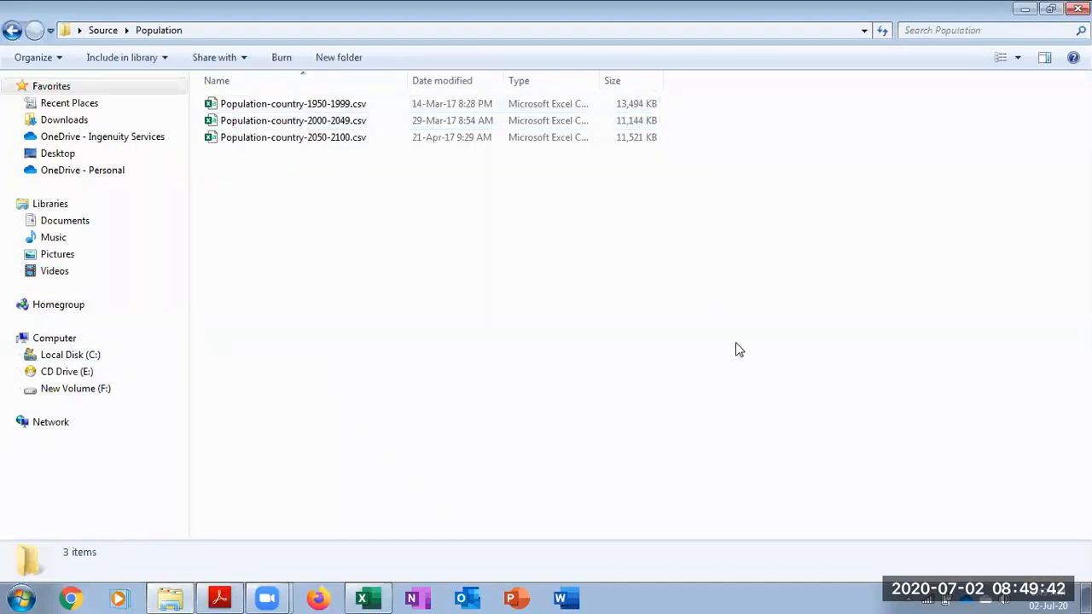
# Close the source folder window and review the star schema slide in Adobe Acrobat Reader.
pyautogui.click(12, 30)
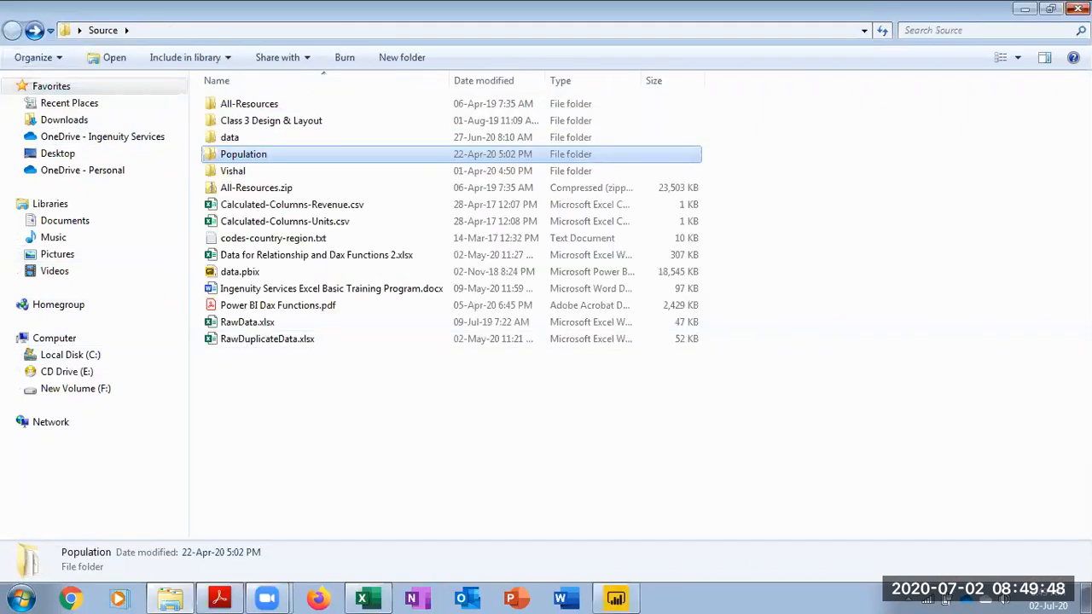
pyautogui.click(1077, 9)
pyautogui.click(221, 599)
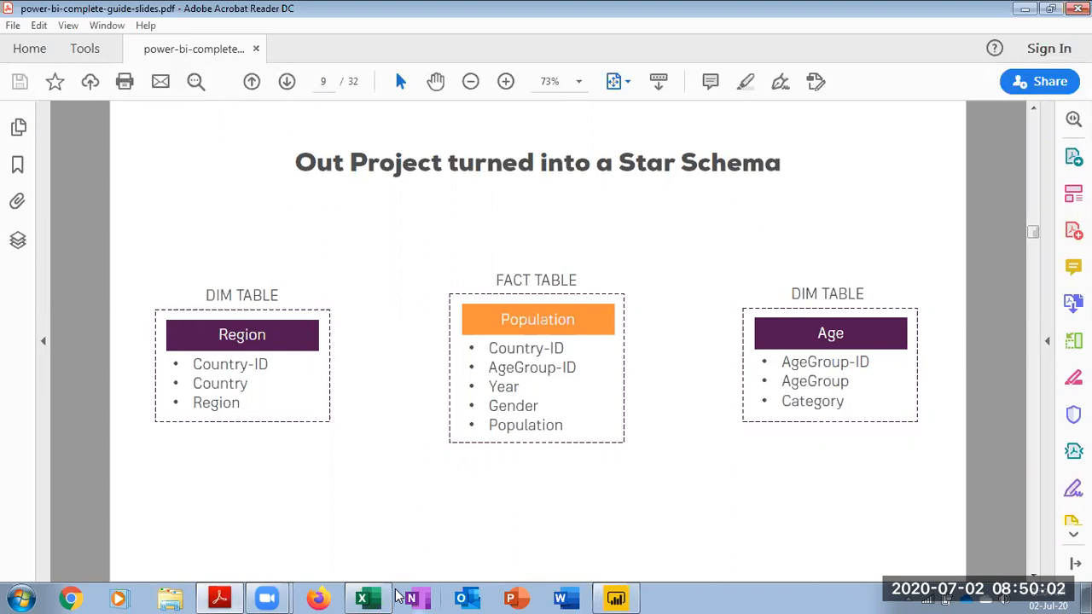
pyautogui.click(1025, 9)
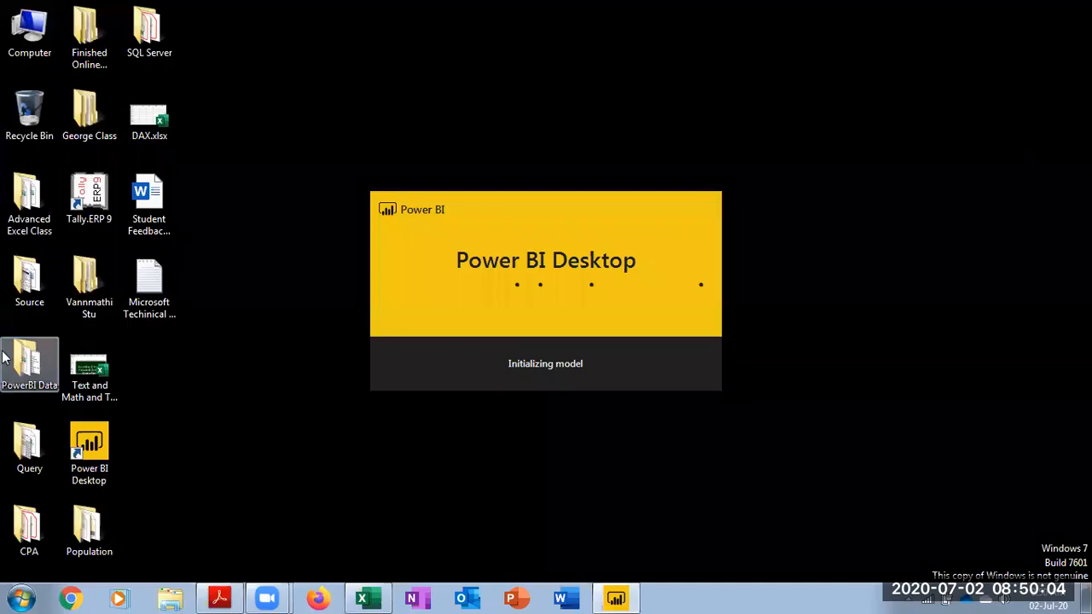
# Move codes-country-region.txt from the desktop's Source folder into its Population subfolder.
pyautogui.doubleClick(39, 287)
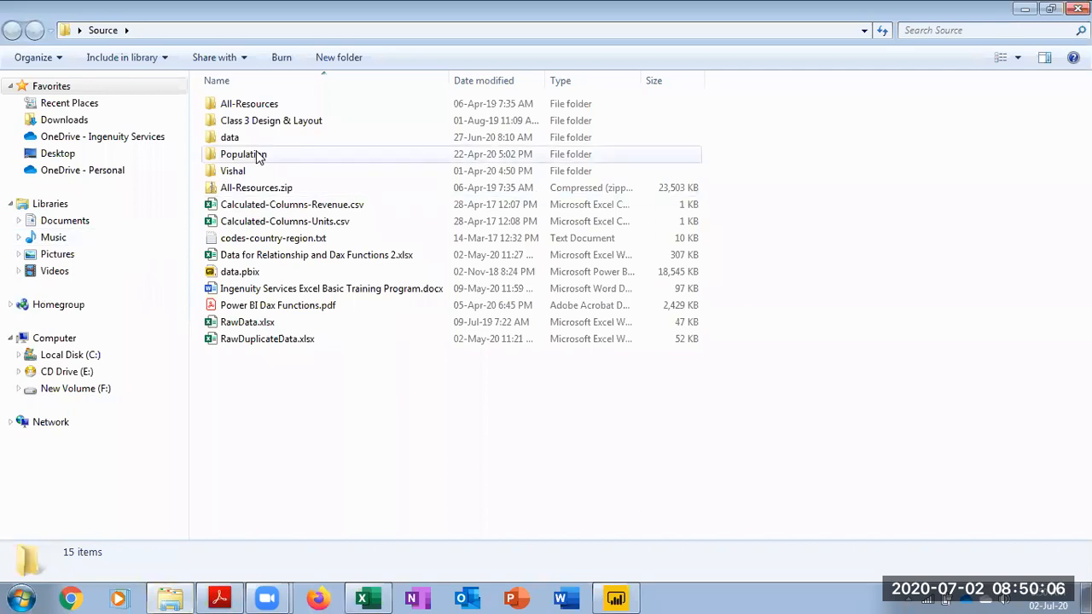
pyautogui.click(275, 243)
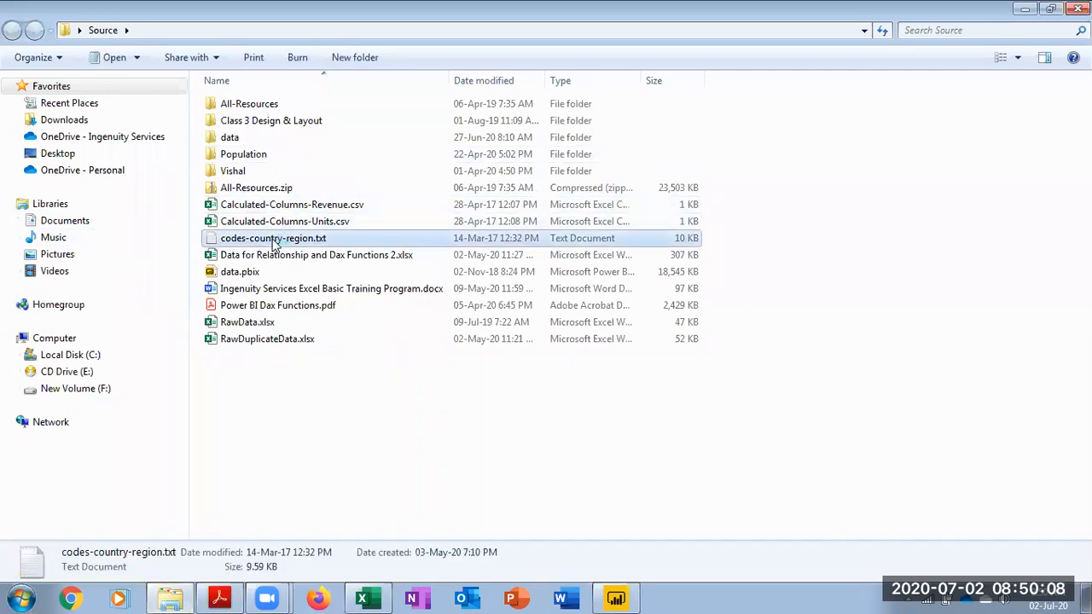
pyautogui.moveTo(275, 244); pyautogui.dragTo(271, 155)
# Copy codes-country-region.txt and Population-country-1950-1999.csv from the Population subfolder and return to the desktop.
pyautogui.doubleClick(261, 154)
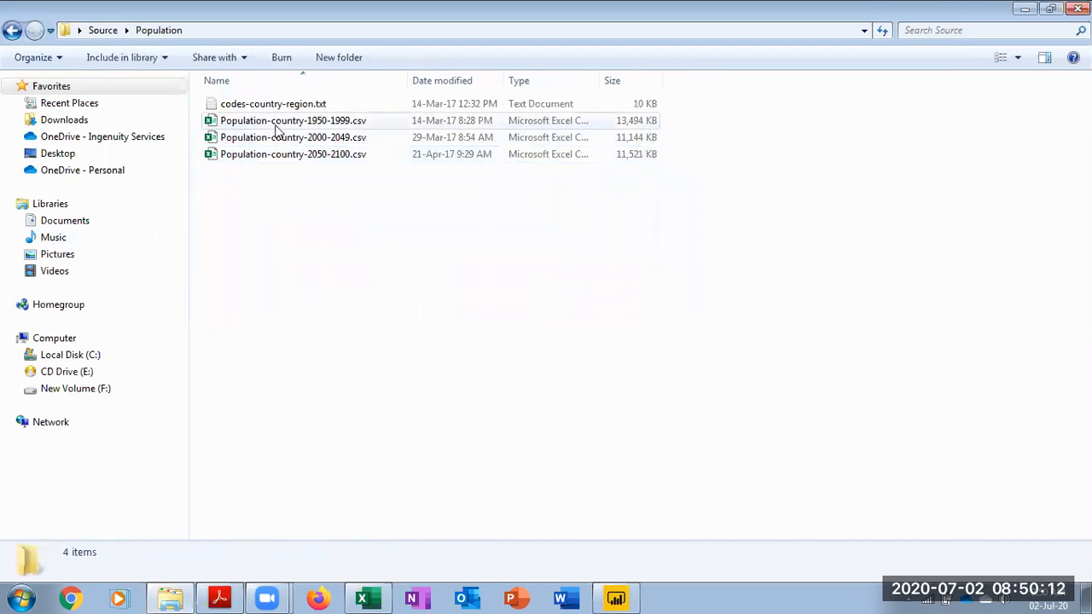
pyautogui.click(271, 121)
pyautogui.keyDown('ctrl'); pyautogui.click(279, 109); pyautogui.keyUp('ctrl')
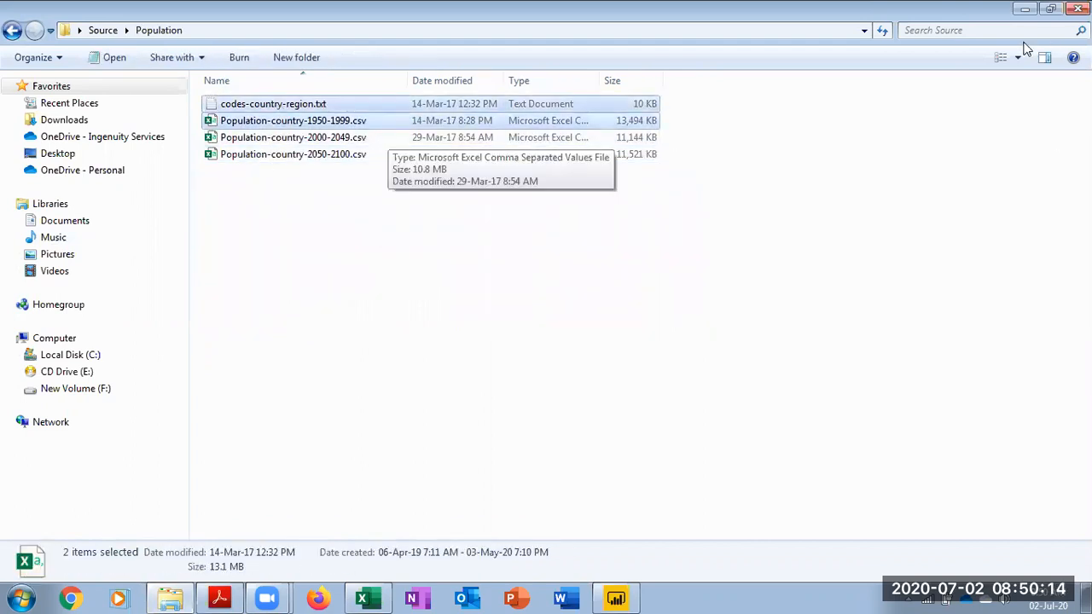
pyautogui.click(1024, 10)
# Create a new desktop folder named Data and open it.
pyautogui.rightClick(783, 101)
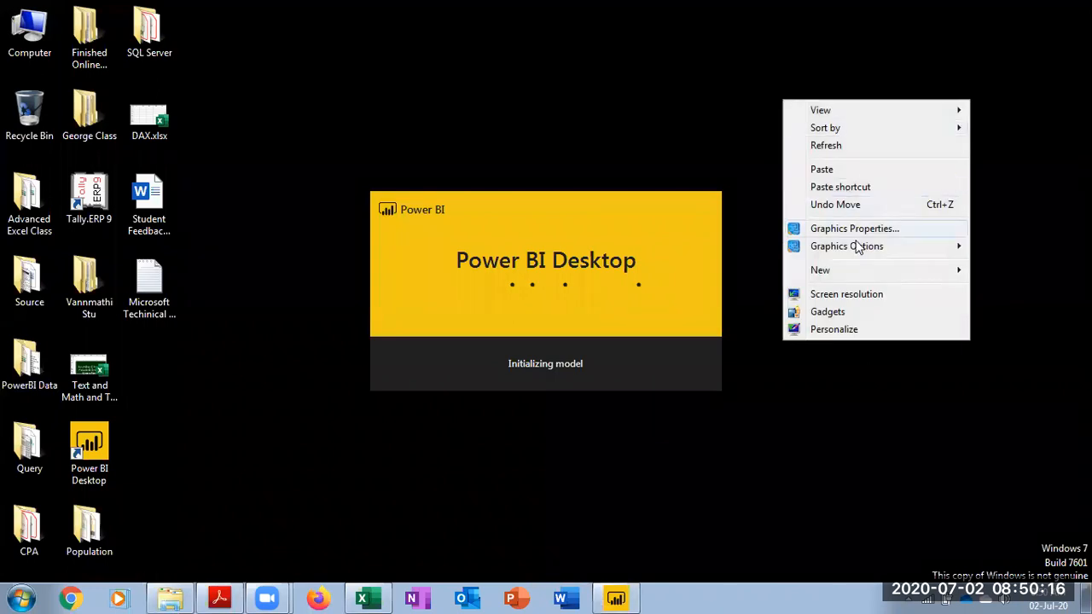
pyautogui.moveTo(943, 270)
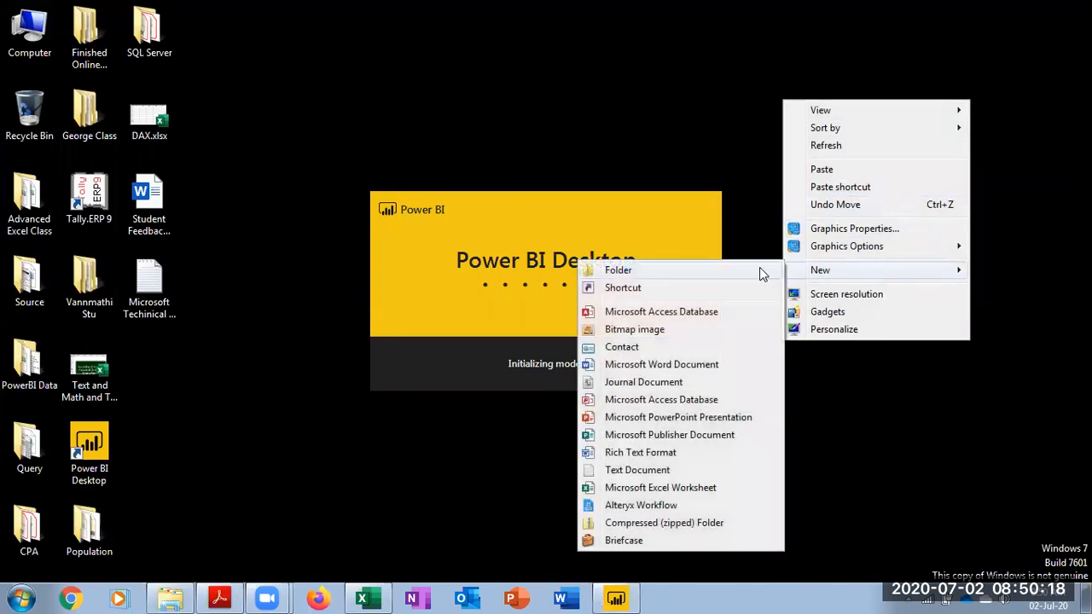
pyautogui.click(762, 268)
pyautogui.write('Data')
pyautogui.press('Return')
pyautogui.press('Return')
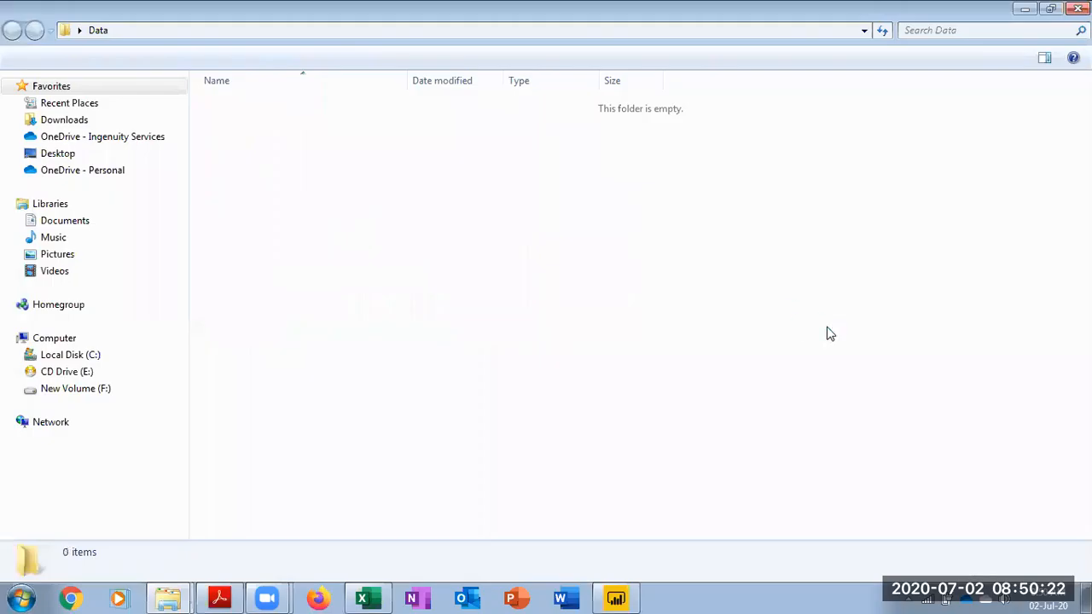
# Paste the copied codes-country-region.txt and Population-country-1950-1999.csv files into the Data folder.
pyautogui.hotkey('ctrl', 'v')
pyautogui.click(565, 336)
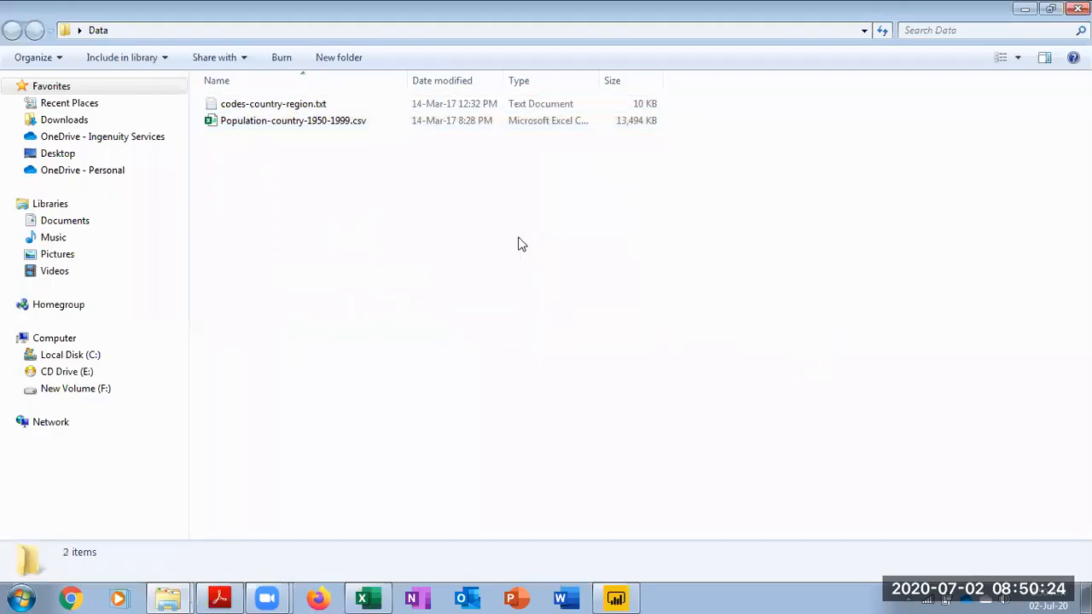
pyautogui.click(274, 126)
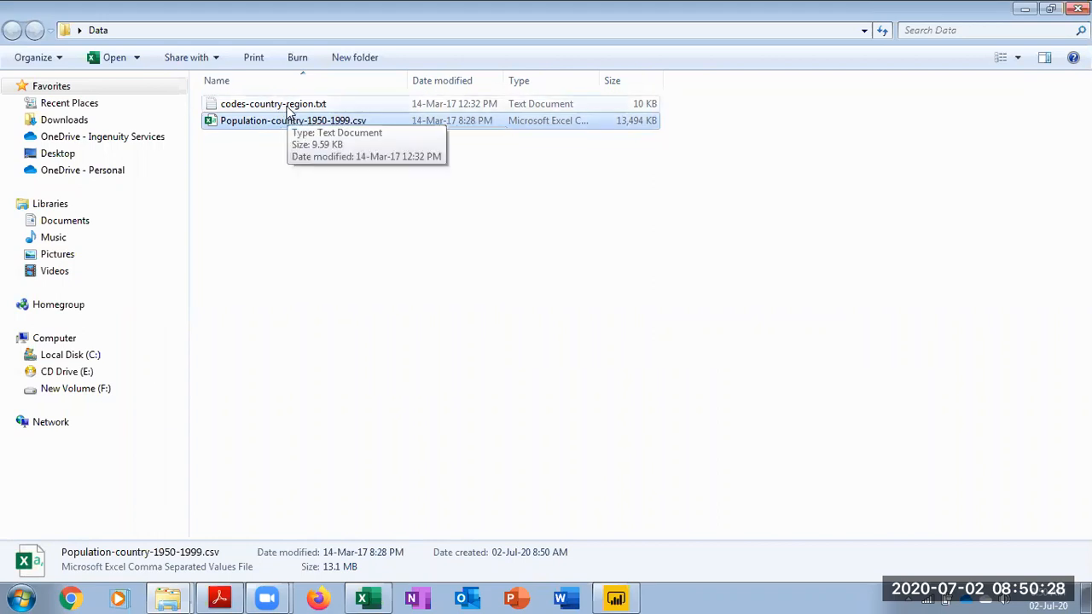
pyautogui.doubleClick(284, 128)
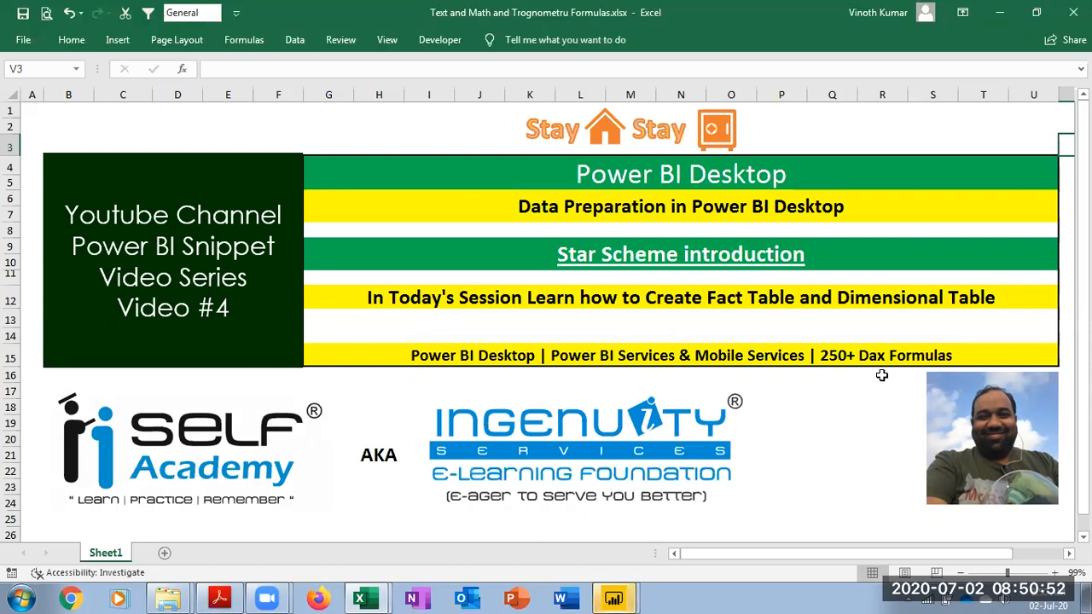
# Switch to Power BI Desktop and dismiss its start screen.
pyautogui.moveTo(635, 592)
pyautogui.click(554, 565)
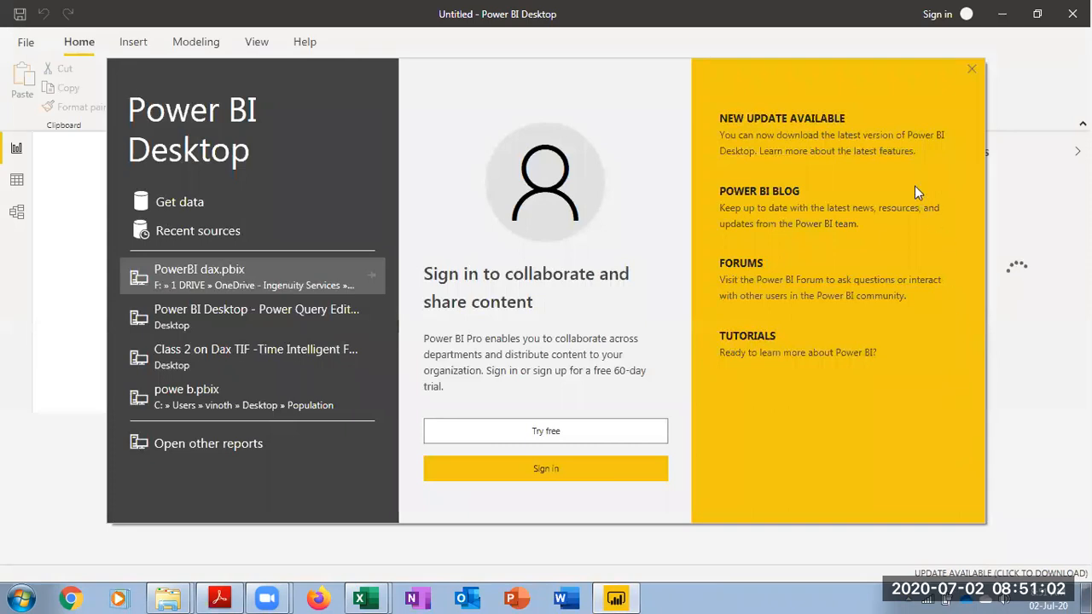
pyautogui.click(971, 70)
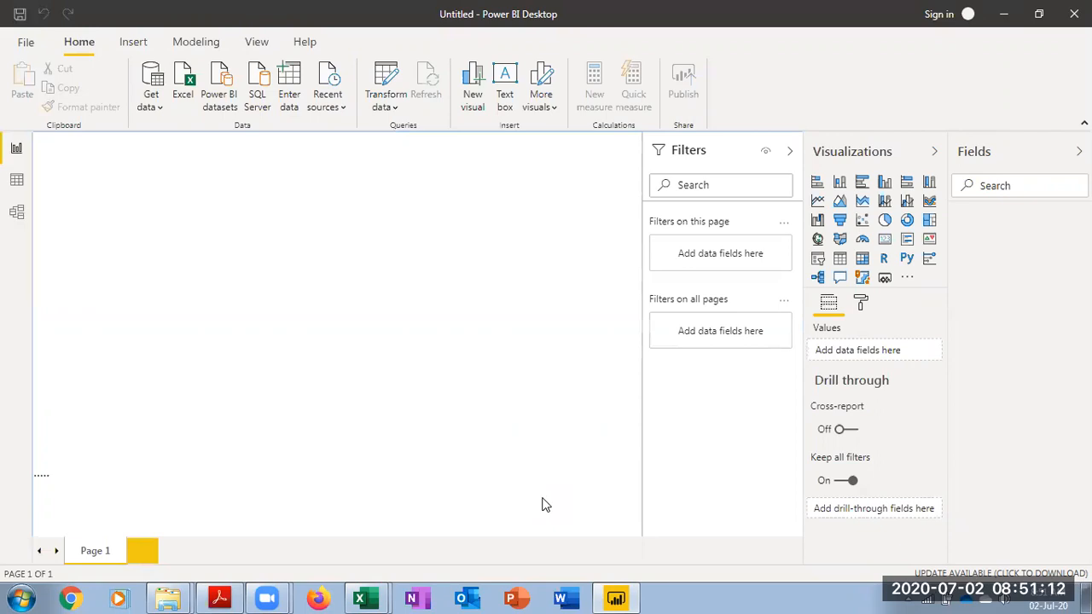
# Collapse the report's side panes and open the Power Query Editor to transform data.
pyautogui.click(934, 154)
pyautogui.click(385, 109)
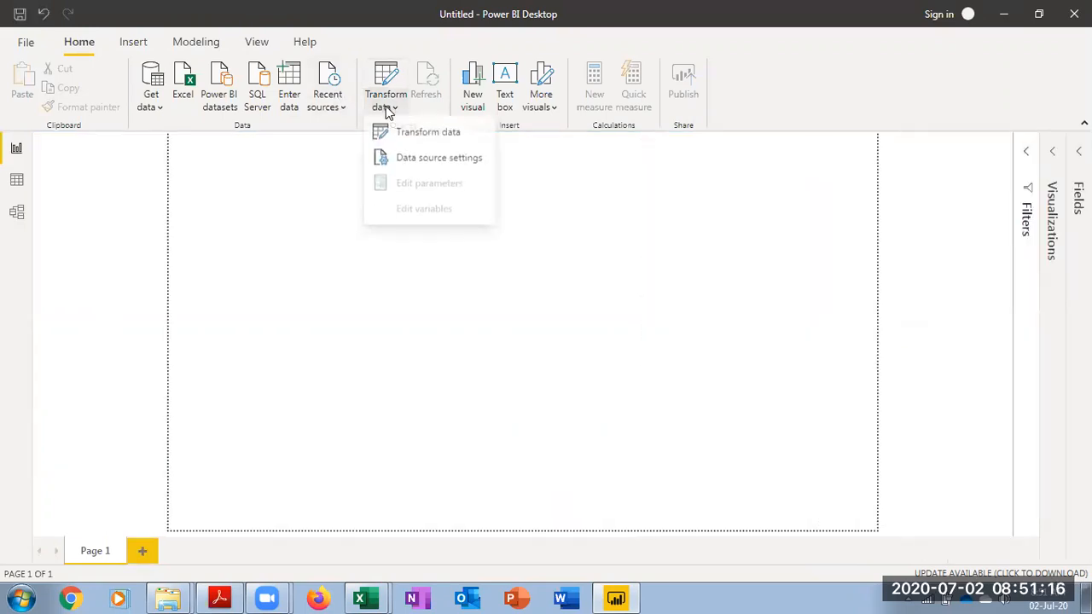
pyautogui.click(401, 132)
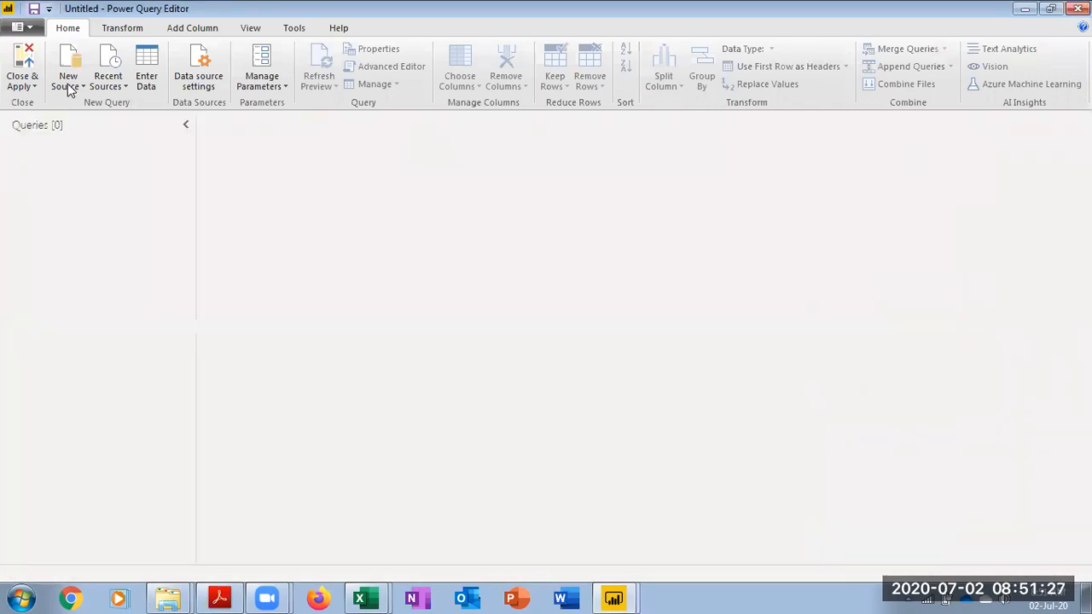
# Load Population-country-1950-1999.csv from the desktop's Data folder as a new Text/CSV source with the comma delimiter.
pyautogui.click(70, 90)
pyautogui.click(73, 85)
pyautogui.click(101, 234)
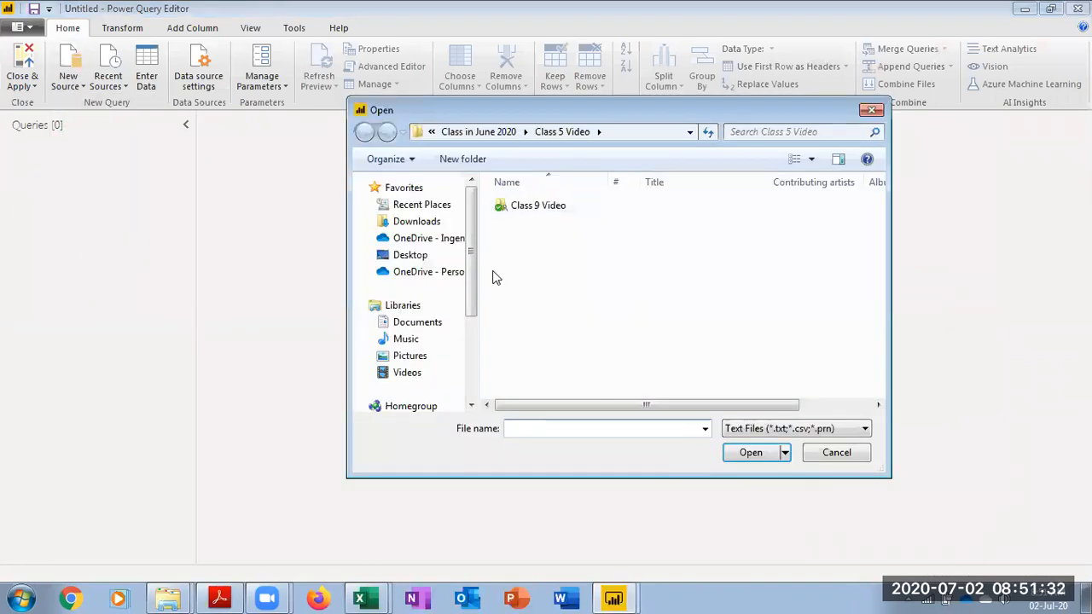
pyautogui.click(423, 256)
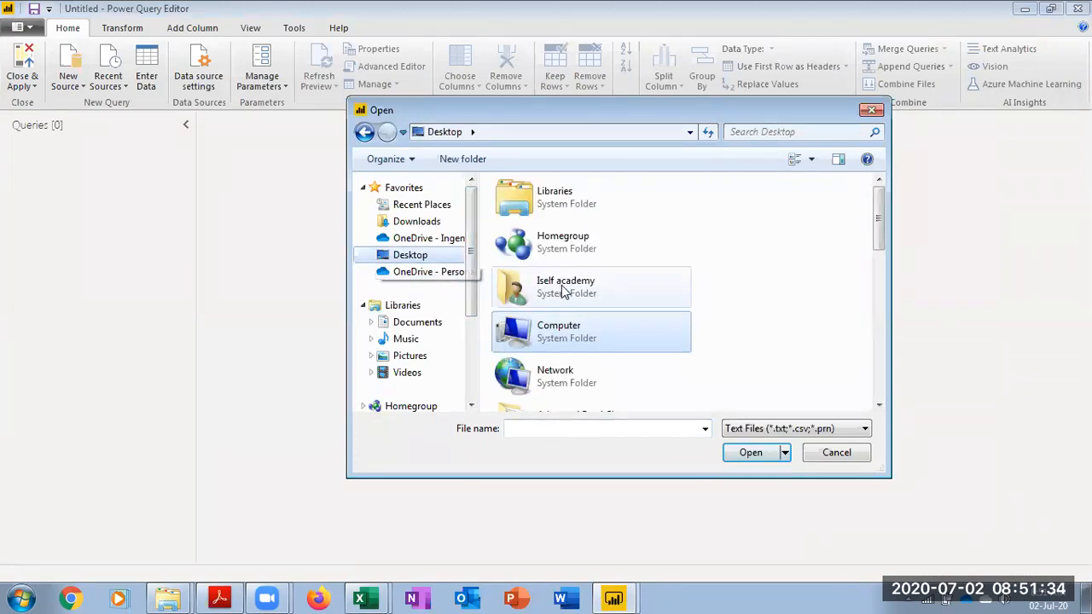
pyautogui.scroll(-5, 566, 290)
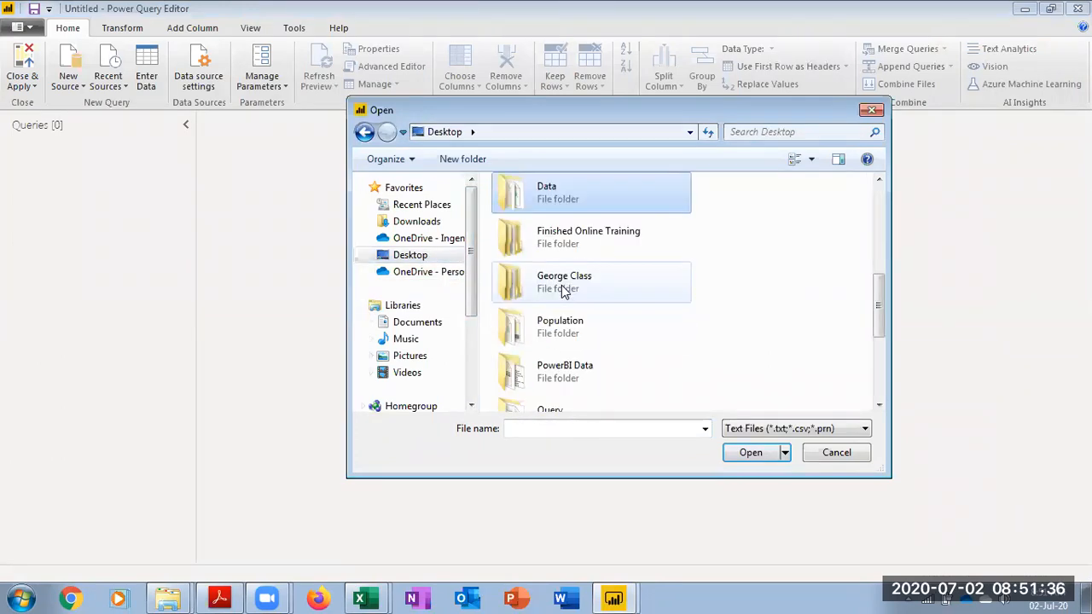
pyautogui.doubleClick(584, 194)
pyautogui.click(577, 222)
pyautogui.click(754, 454)
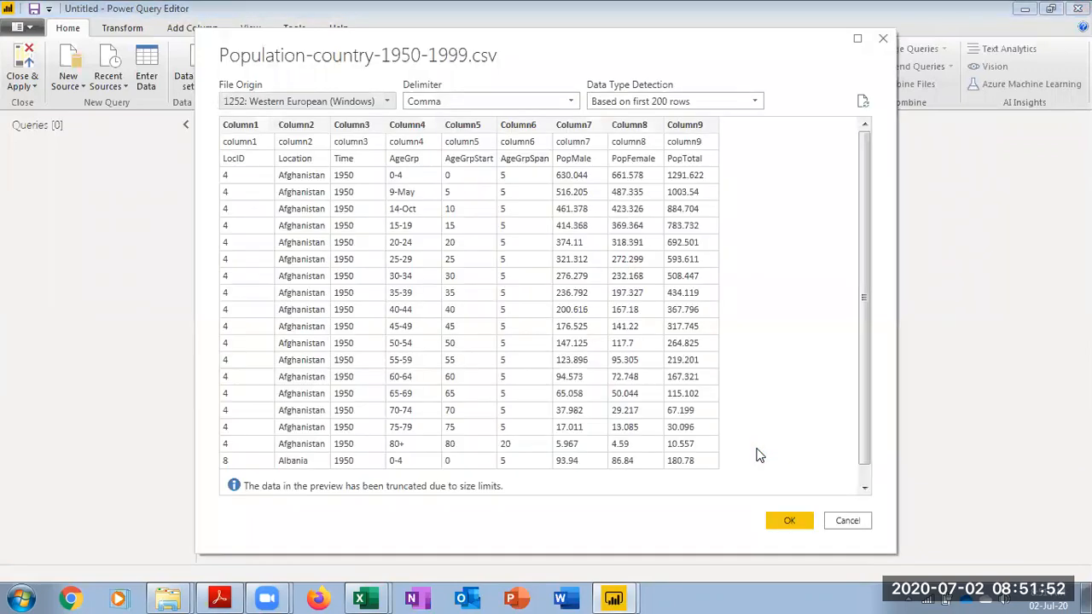
pyautogui.click(788, 521)
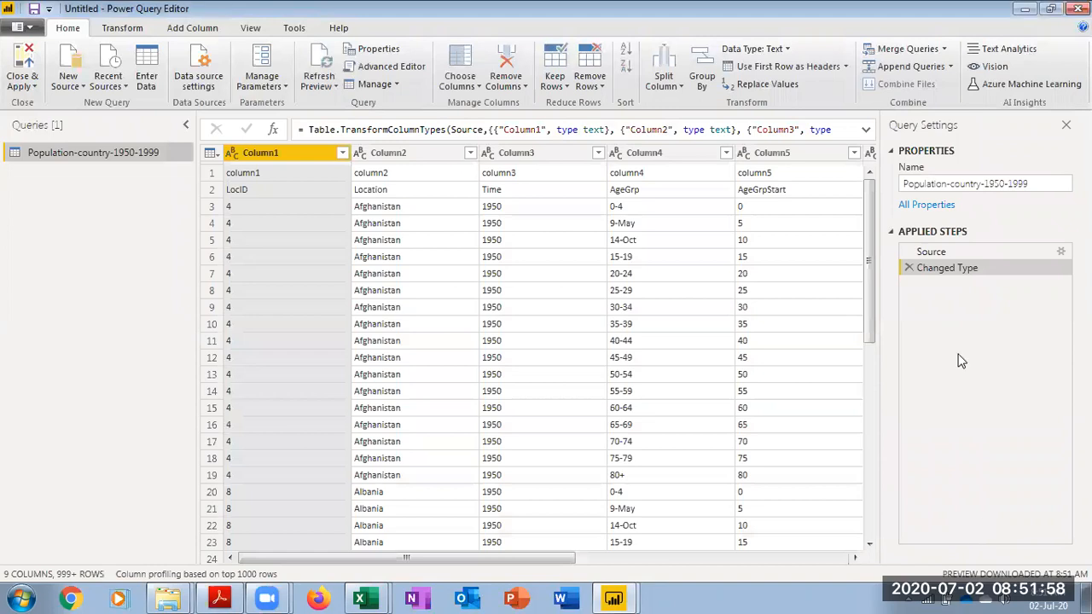
# Remove the top 1 row from the population query and promote the first remaining row to headers.
pyautogui.click(590, 77)
pyautogui.click(635, 101)
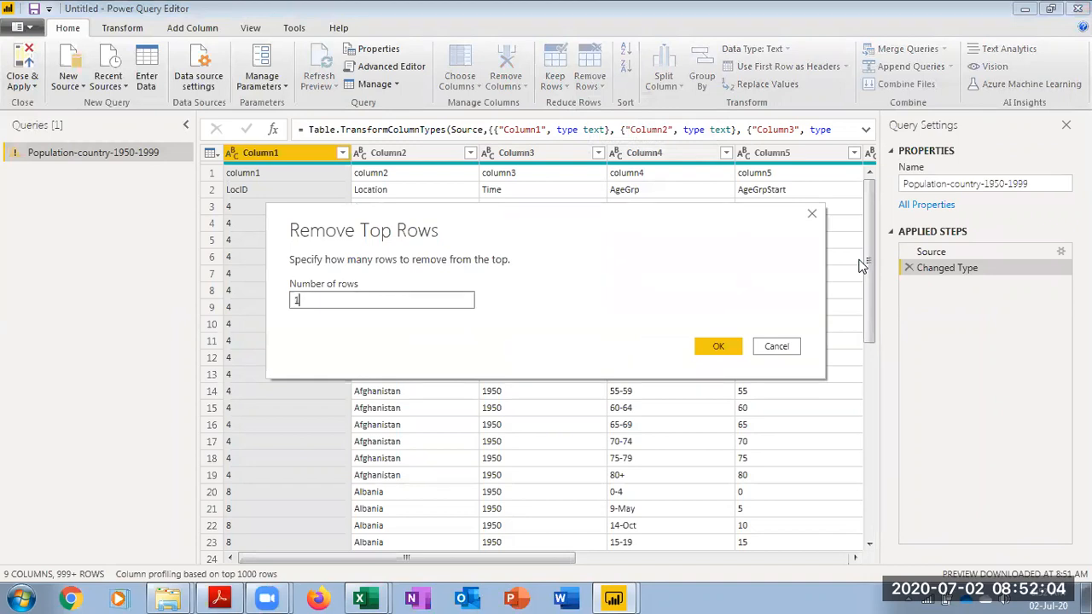
pyautogui.write('1')
pyautogui.press('Return')
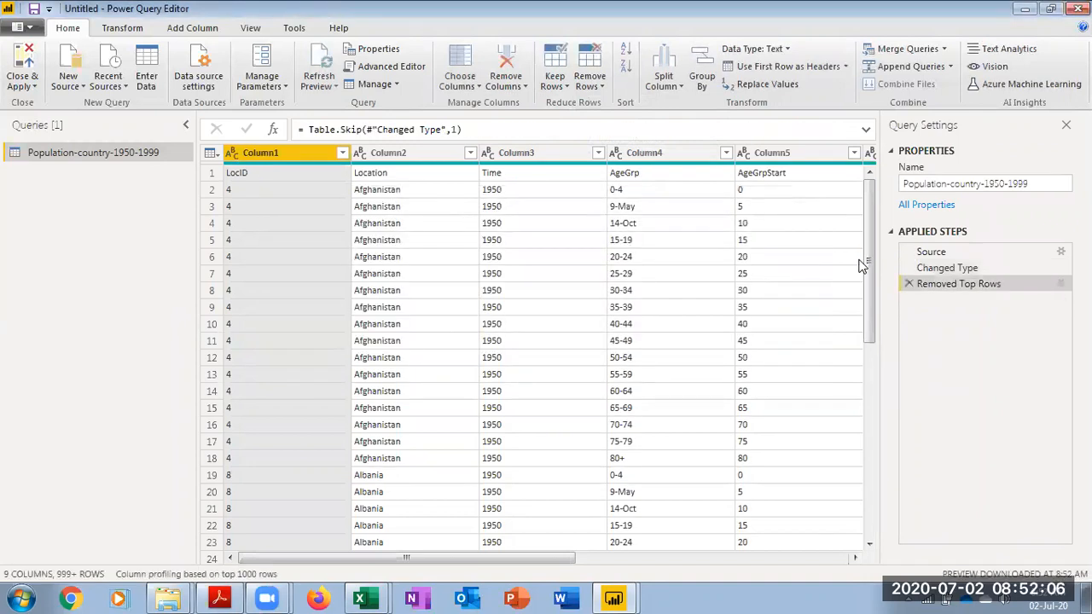
pyautogui.click(785, 67)
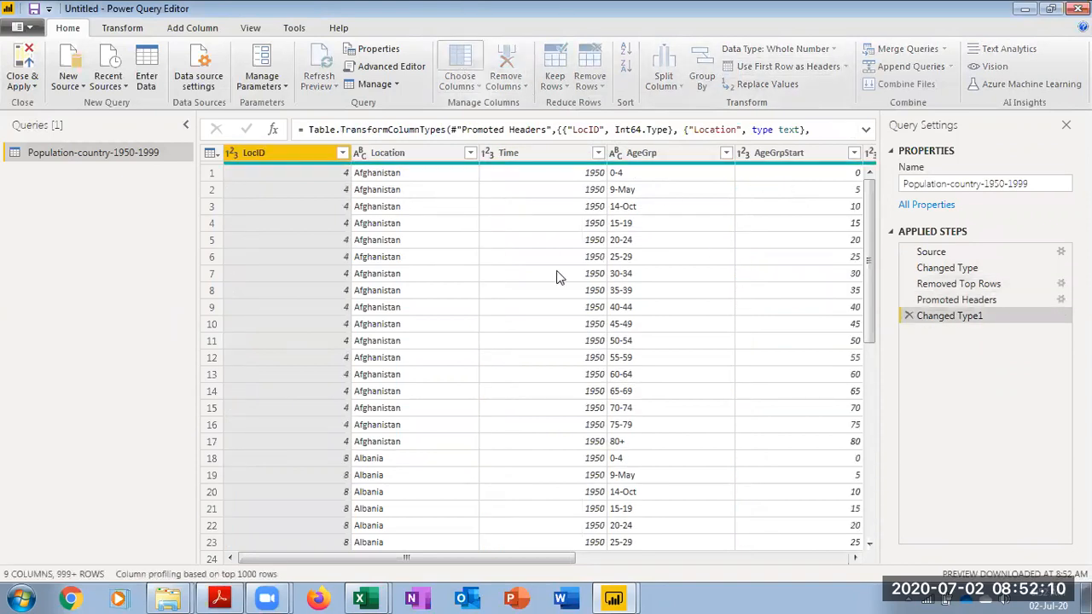
# Choose the columns to keep in the query, excluding AgeGrpStart, AgeGrpSpan and PopTotal.
pyautogui.click(442, 228)
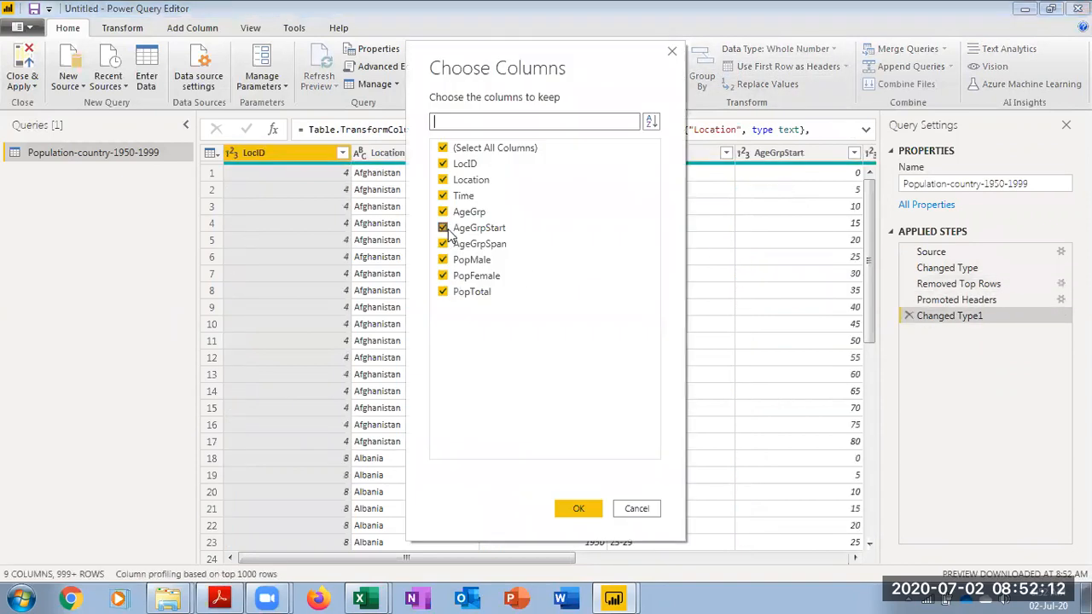
pyautogui.click(444, 245)
pyautogui.click(443, 293)
pyautogui.click(581, 509)
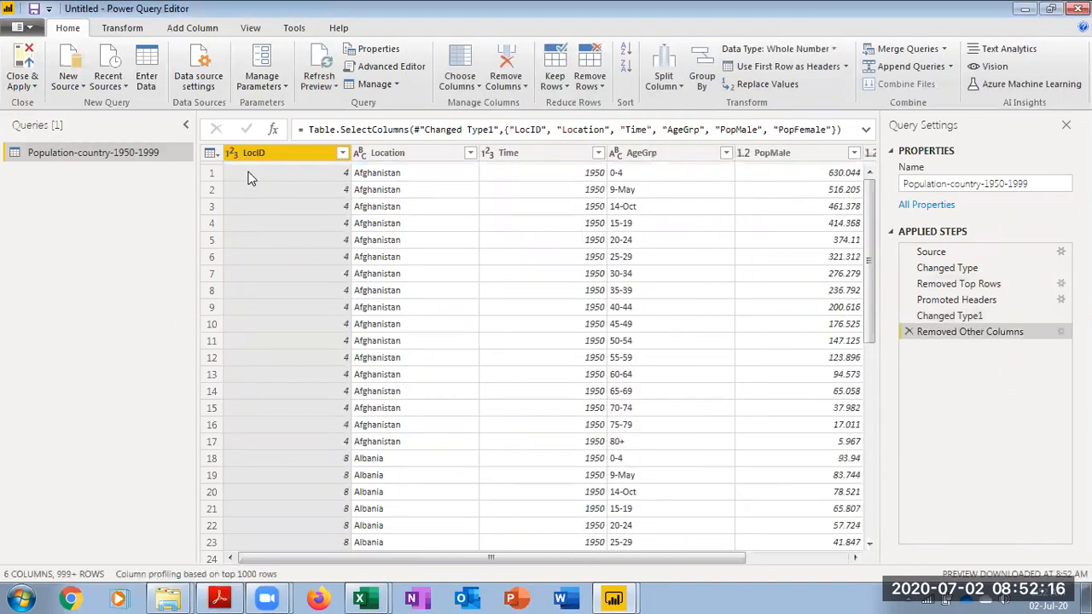
# Rename the LocID column as Country ID.
pyautogui.doubleClick(277, 151)
pyautogui.press('BackSpace')
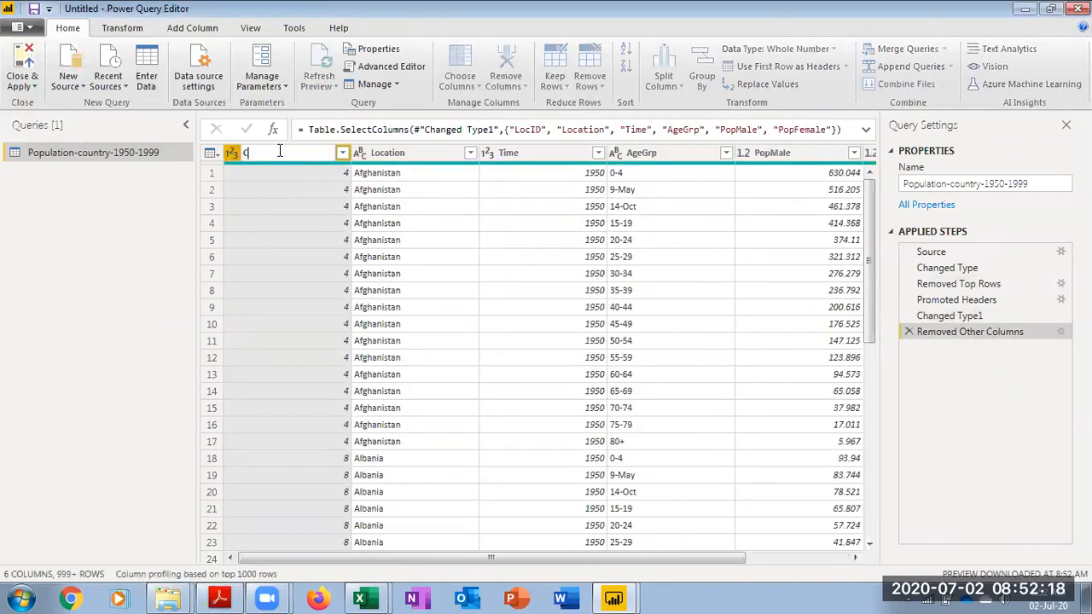
pyautogui.write('Country ID')
pyautogui.press('Return')
# Rename the Location column as Country.
pyautogui.click(387, 152)
pyautogui.doubleClick(386, 152)
pyautogui.press('BackSpace')
pyautogui.write('Co')
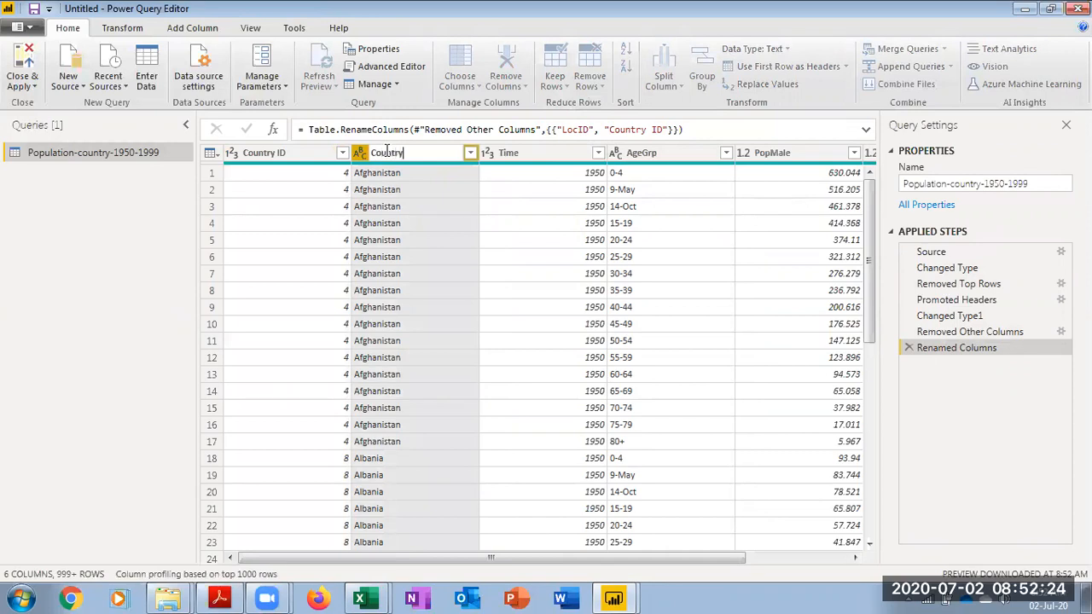
pyautogui.press('Return')
# Rename the Time column as Year.
pyautogui.click(508, 153)
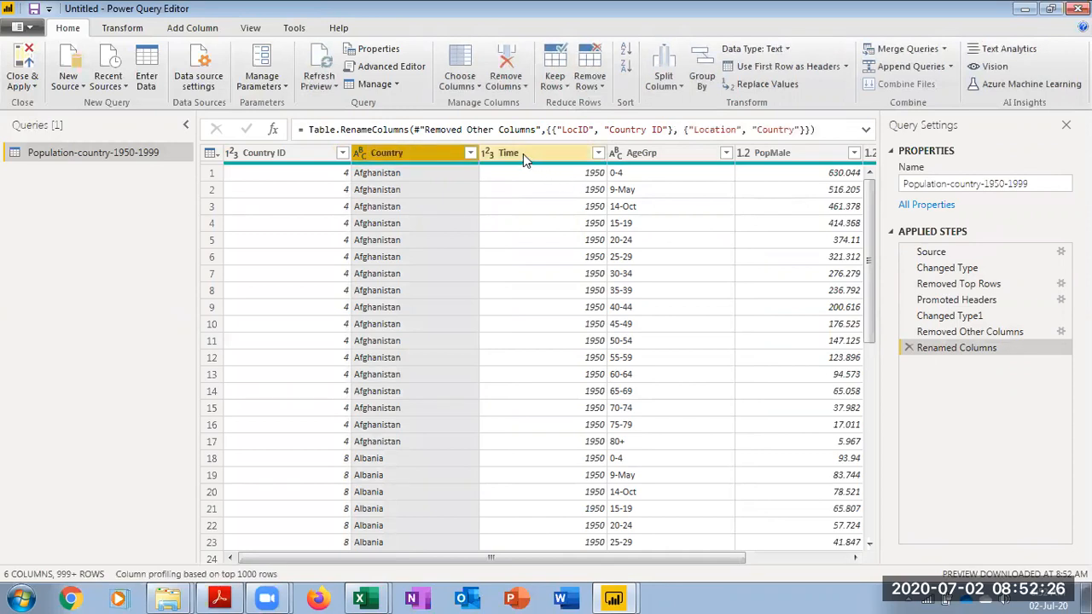
pyautogui.doubleClick(524, 153)
pyautogui.press('BackSpace')
pyautogui.write('Ye')
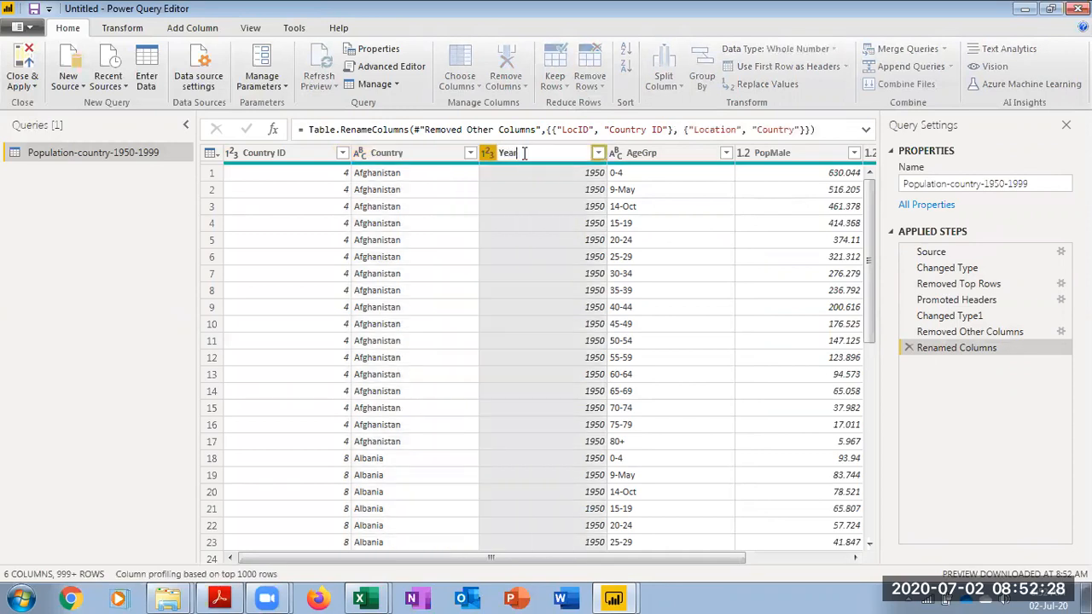
pyautogui.write('ar')
pyautogui.press('Return')
# Rename the AgeGrp column as Age Group.
pyautogui.doubleClick(647, 152)
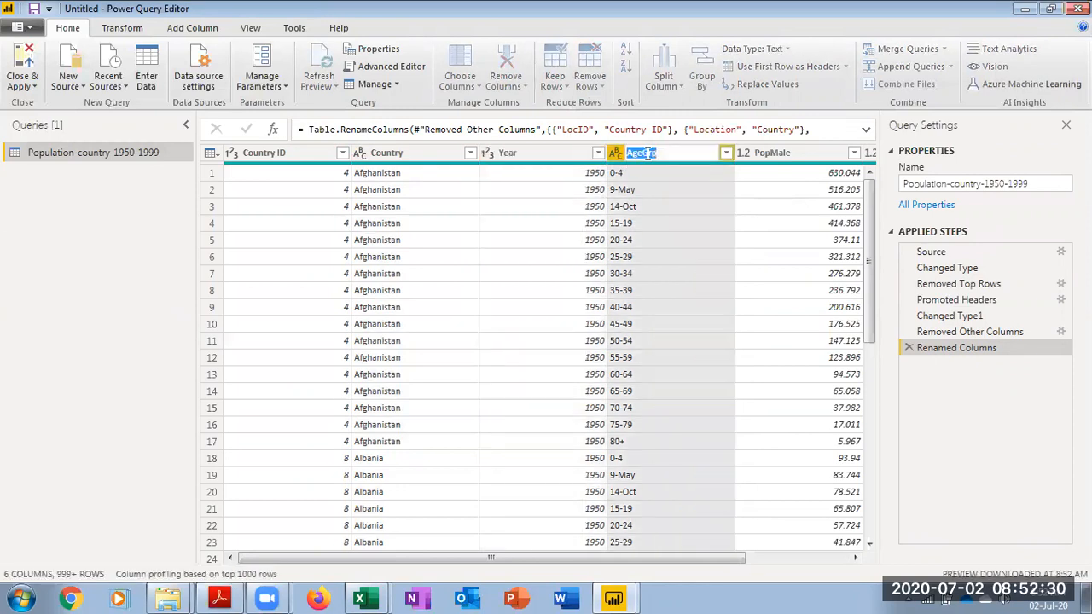
pyautogui.click(643, 154)
pyautogui.write('Gr')
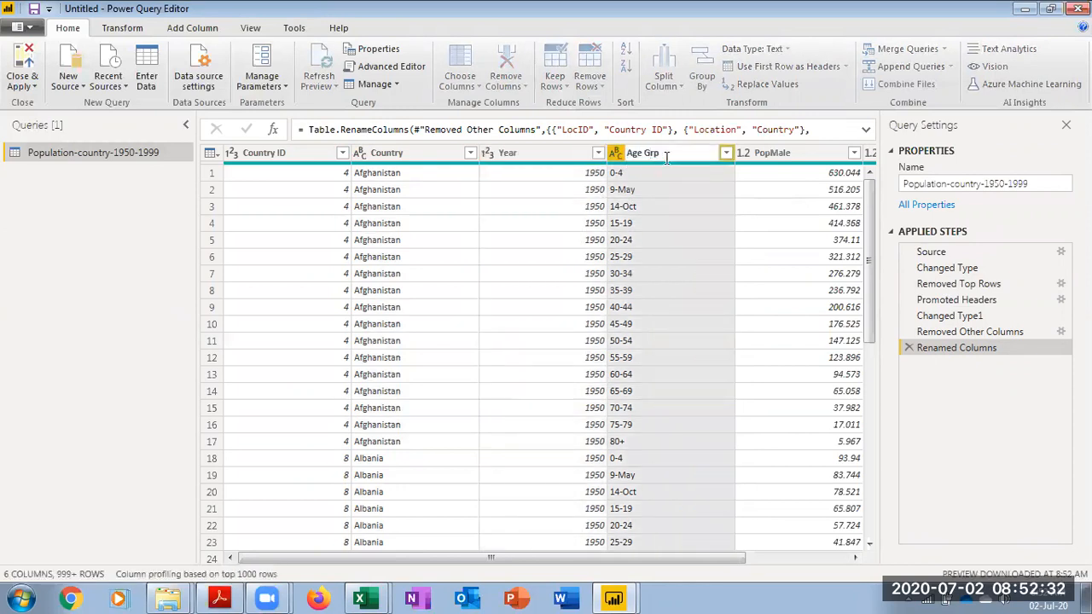
pyautogui.write('ou')
pyautogui.press('Return')
# Unpivot the PopMale and PopFemale columns into attribute and value columns.
pyautogui.click(776, 155)
pyautogui.moveTo(483, 557); pyautogui.dragTo(603, 559)
pyautogui.keyDown('ctrl'); pyautogui.click(785, 158); pyautogui.keyUp('ctrl')
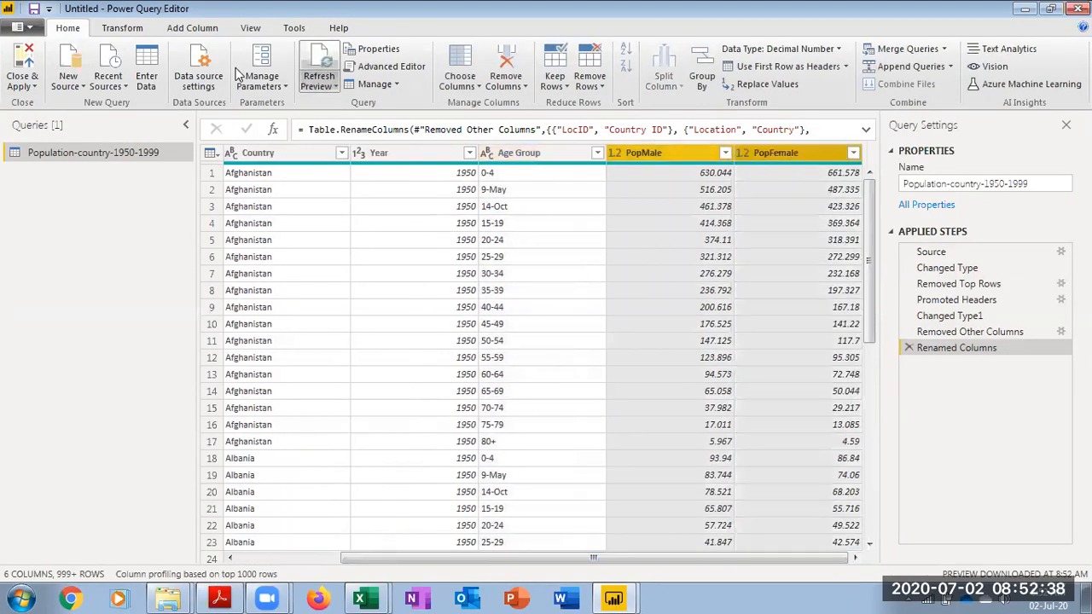
pyautogui.click(122, 27)
pyautogui.click(355, 56)
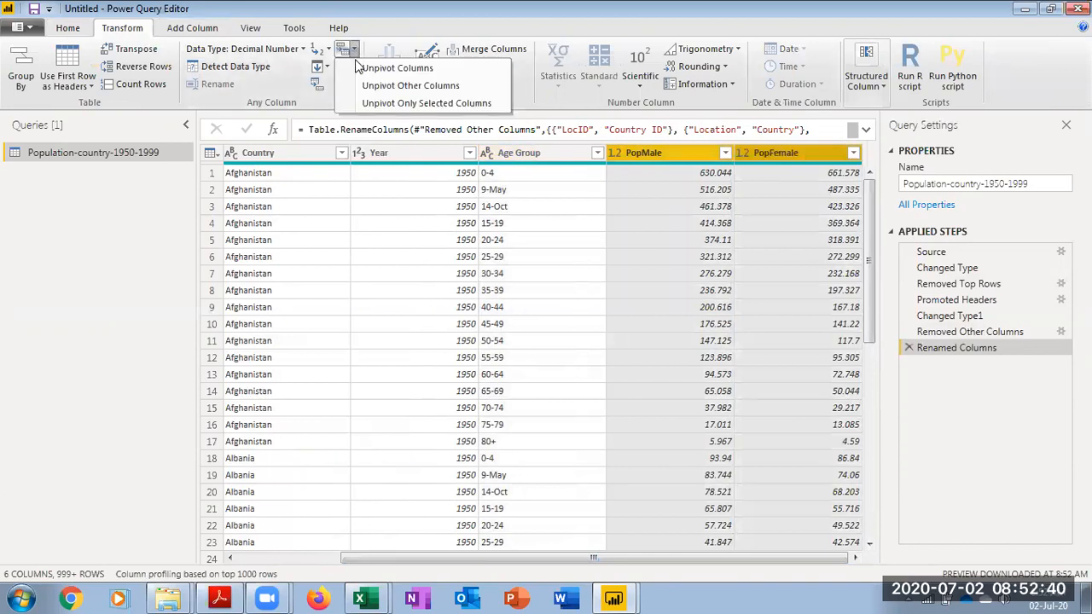
pyautogui.click(359, 71)
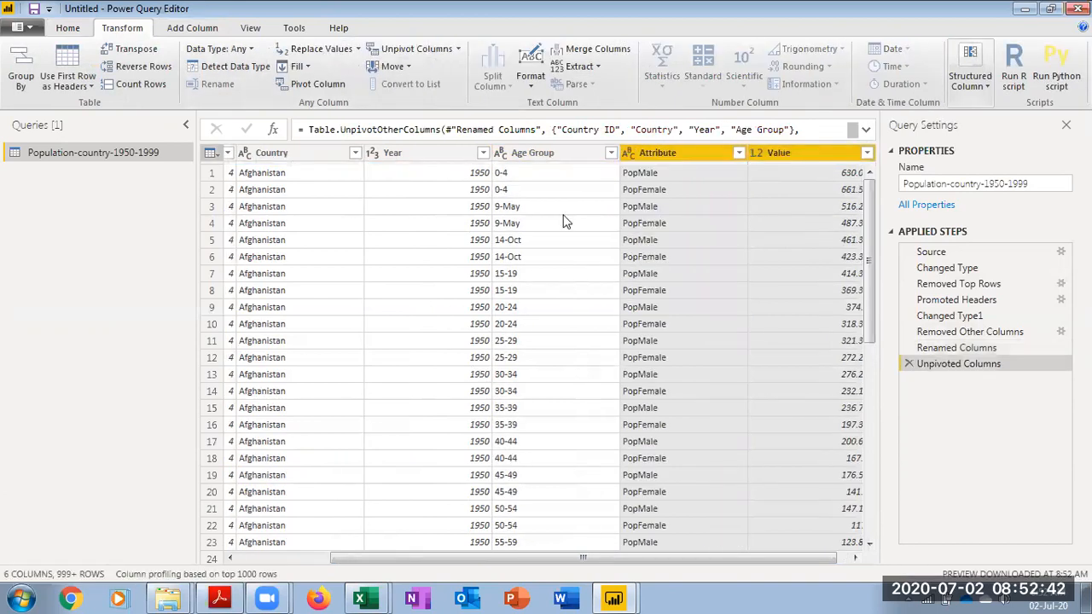
# Rename the Attribute column as Gender.
pyautogui.click(661, 157)
pyautogui.doubleClick(661, 157)
pyautogui.write('Gen')
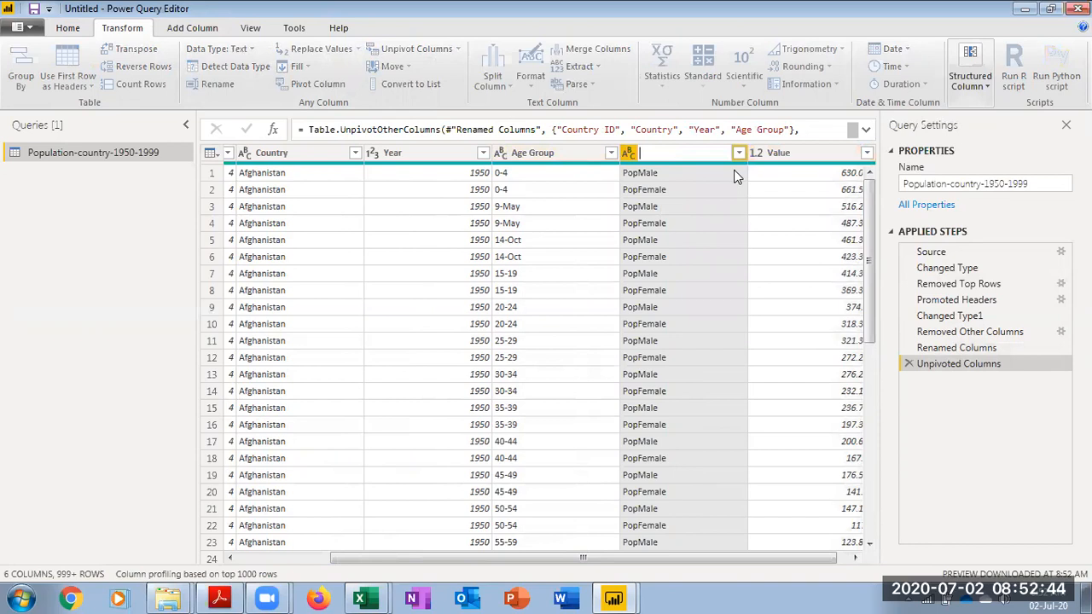
pyautogui.write('der')
pyautogui.press('Return')
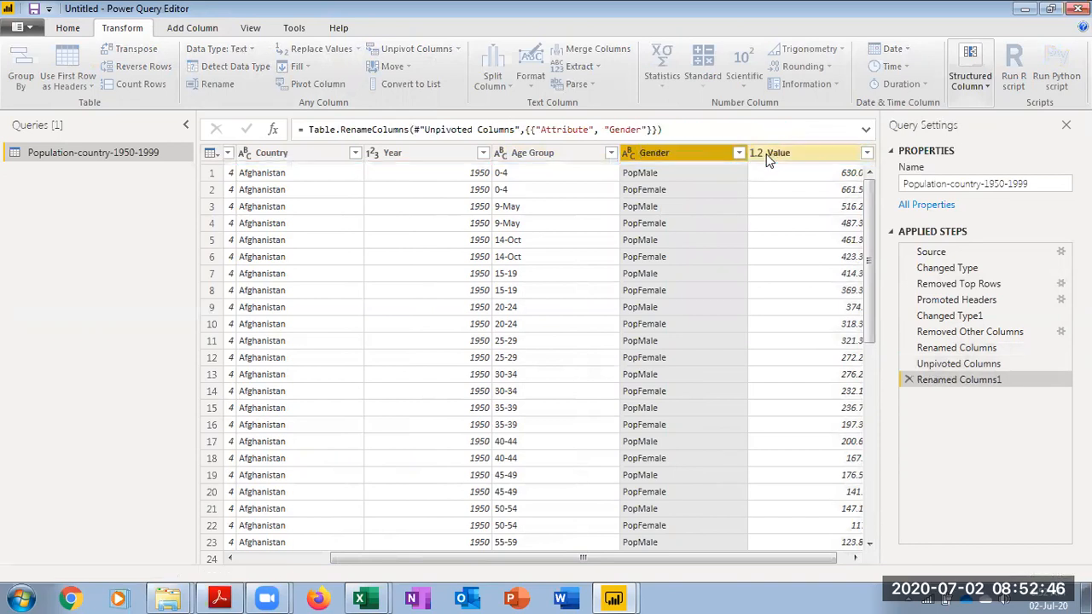
# Rename the Value column as Population.
pyautogui.doubleClick(765, 153)
pyautogui.write('Po')
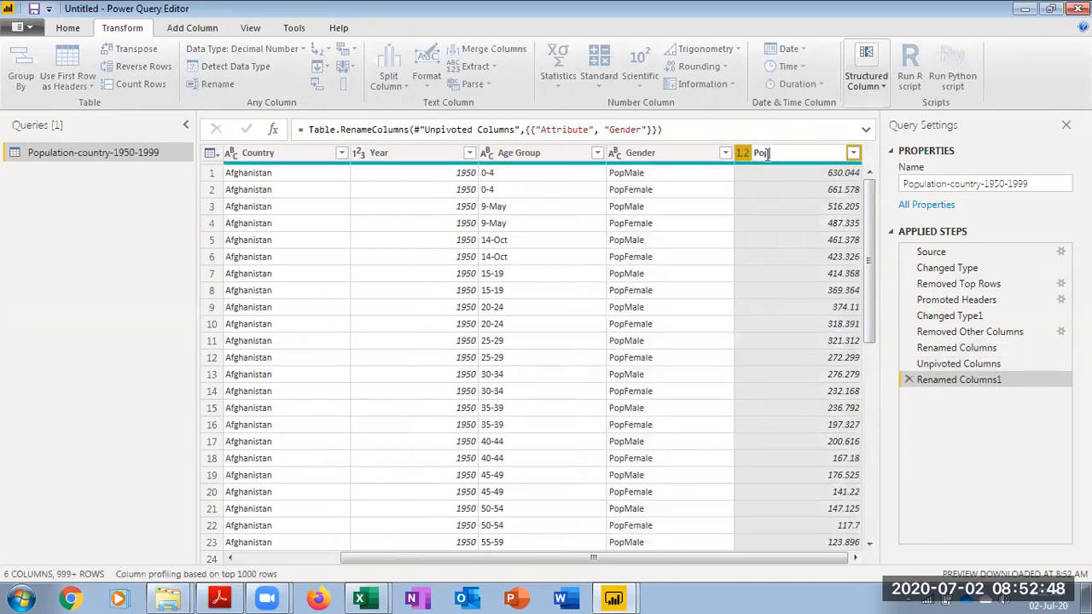
pyautogui.write('pulation')
pyautogui.press('Return')
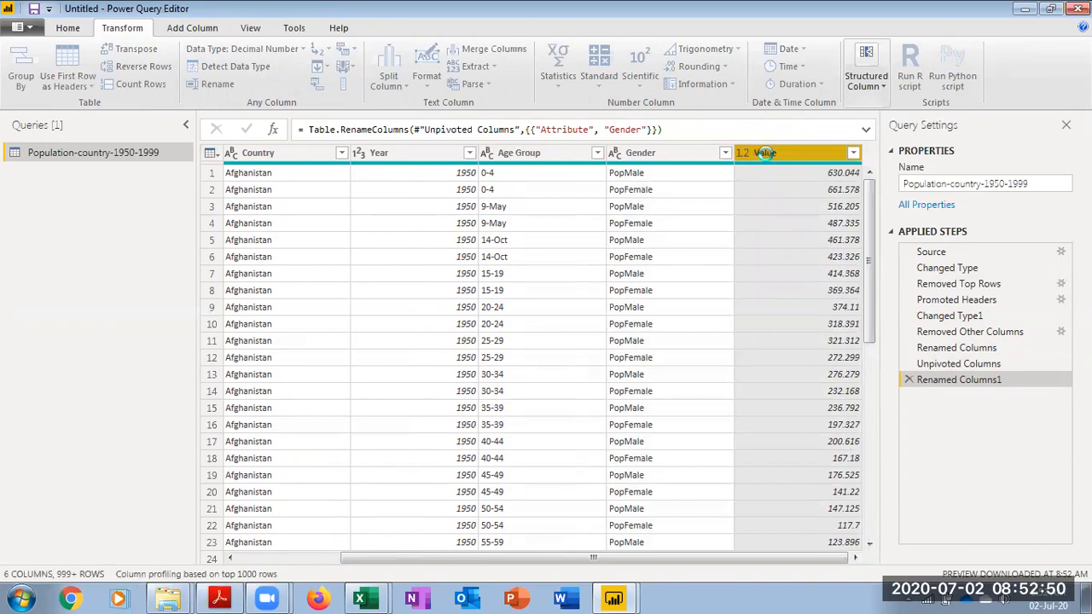
# Replace the value 9-May with 5-9 in the Age Group column.
pyautogui.click(527, 203)
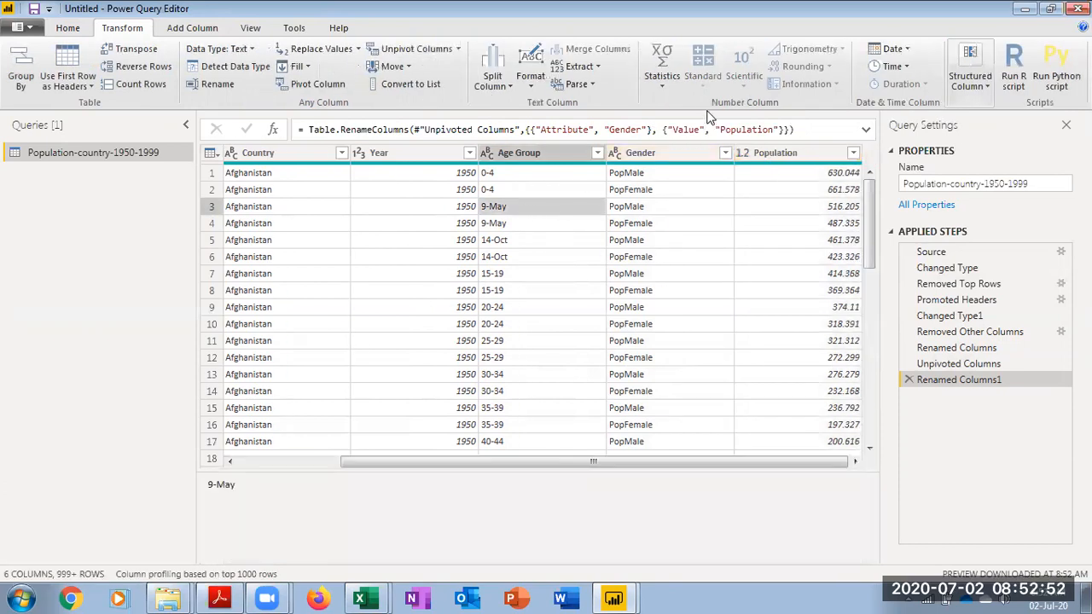
pyautogui.click(68, 27)
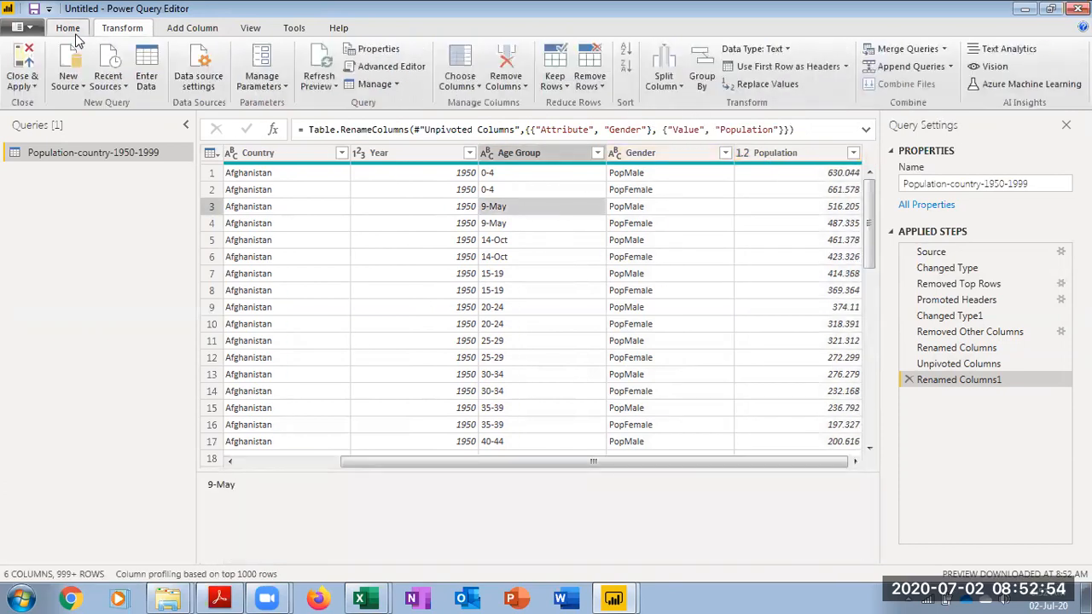
pyautogui.click(745, 83)
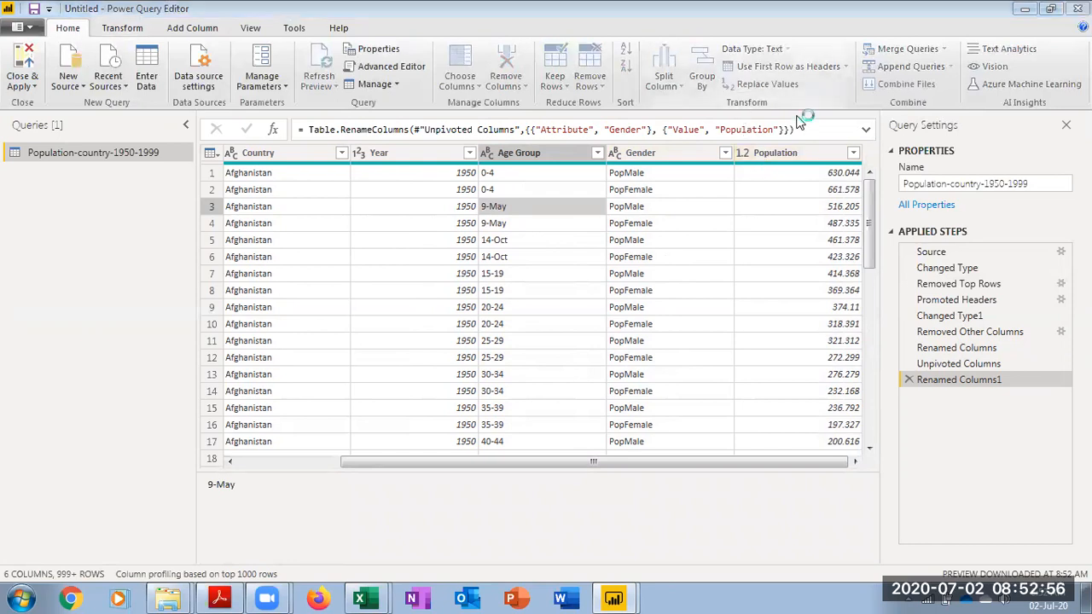
pyautogui.write('5-9')
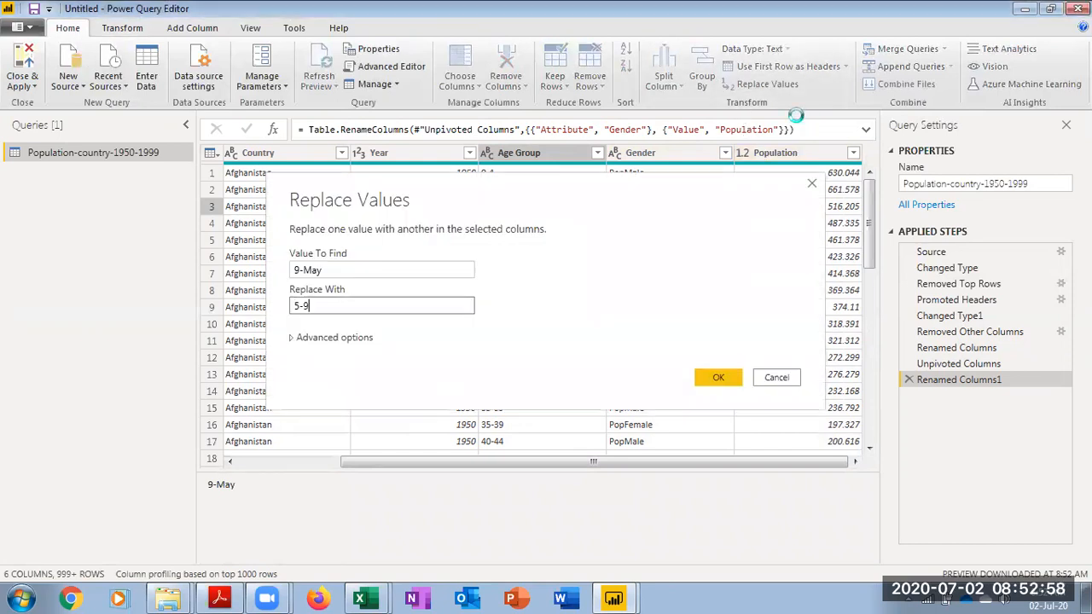
pyautogui.press('Return')
# Replace the value 14-Oct with 10-14 in the Age Group column.
pyautogui.click(553, 246)
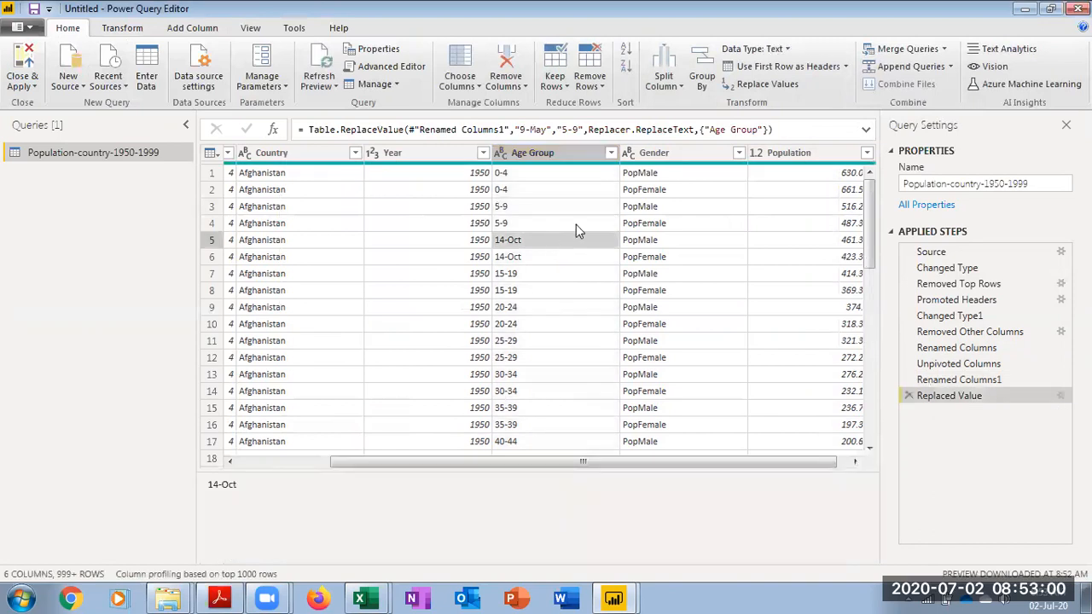
pyautogui.click(762, 85)
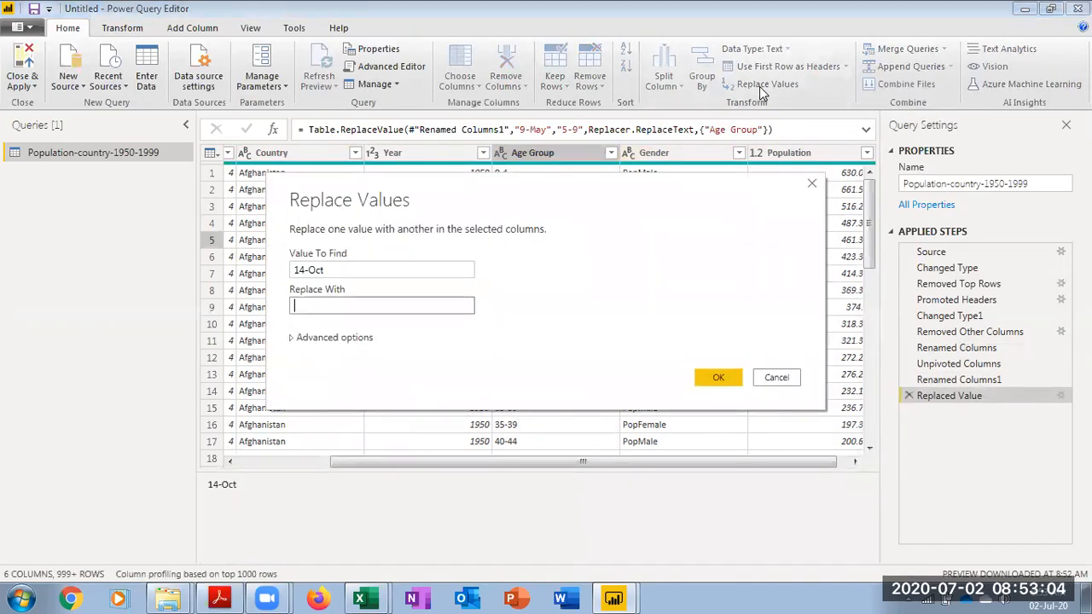
pyautogui.write('10-14')
pyautogui.press('Return')
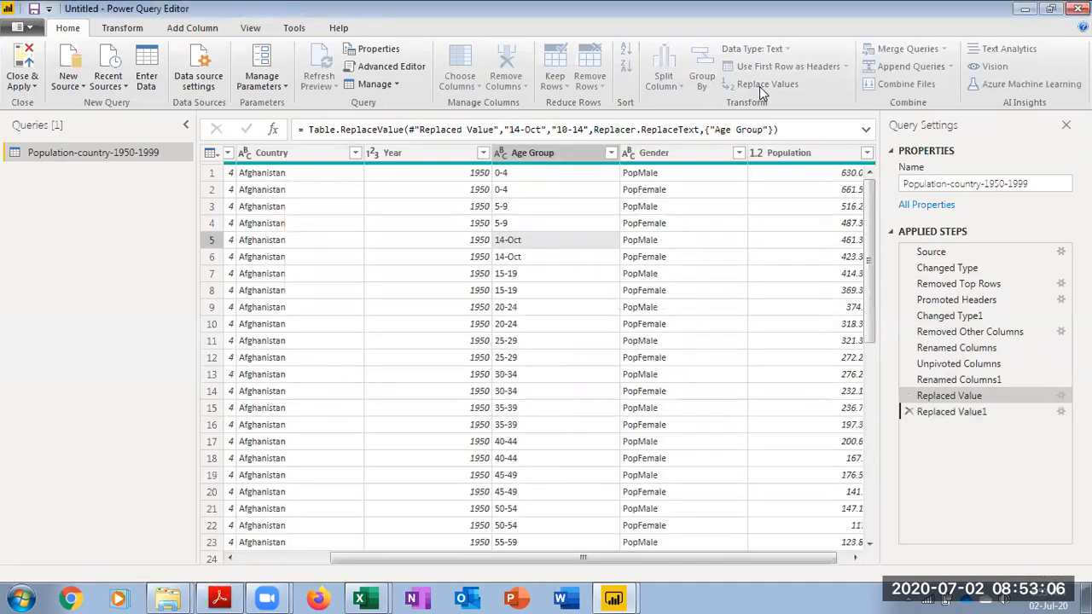
# Replace the value 80+ with 80-84 in the Age Group column.
pyautogui.scroll(-7, 532, 390)
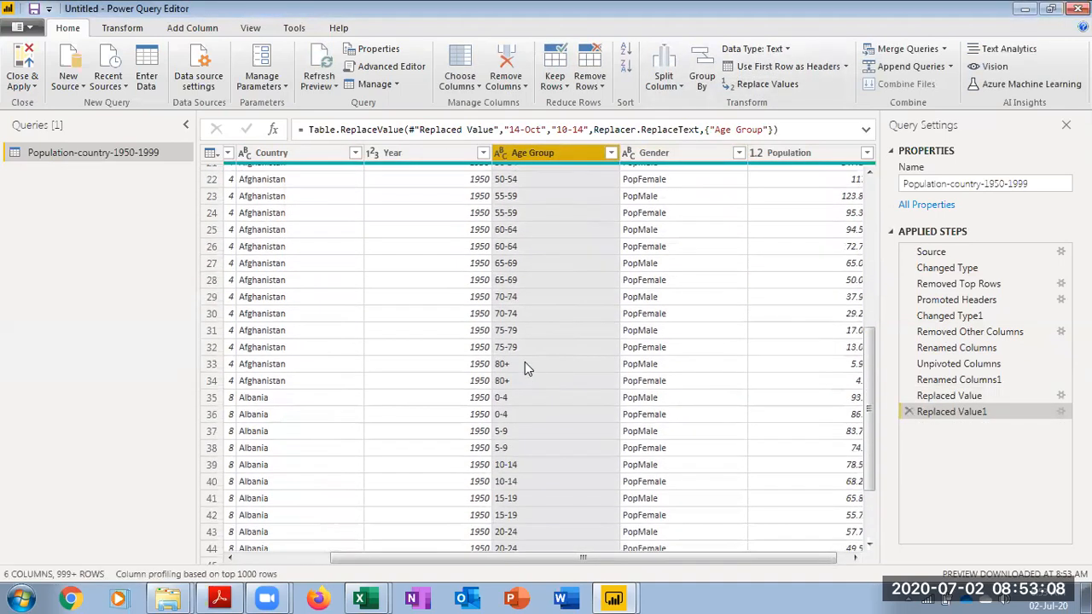
pyautogui.click(525, 363)
pyautogui.click(762, 83)
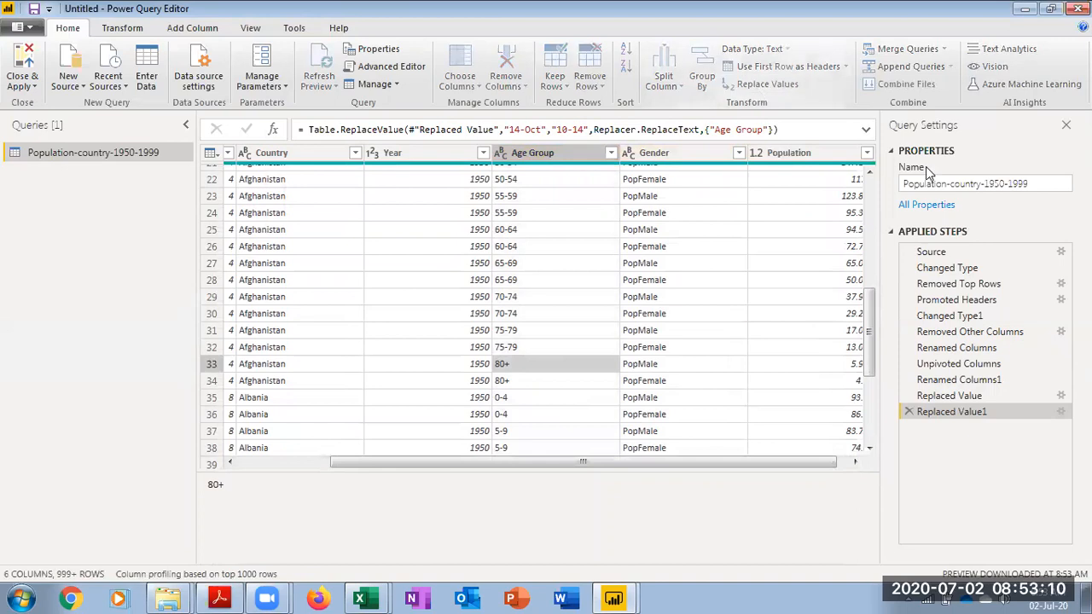
pyautogui.write('80-')
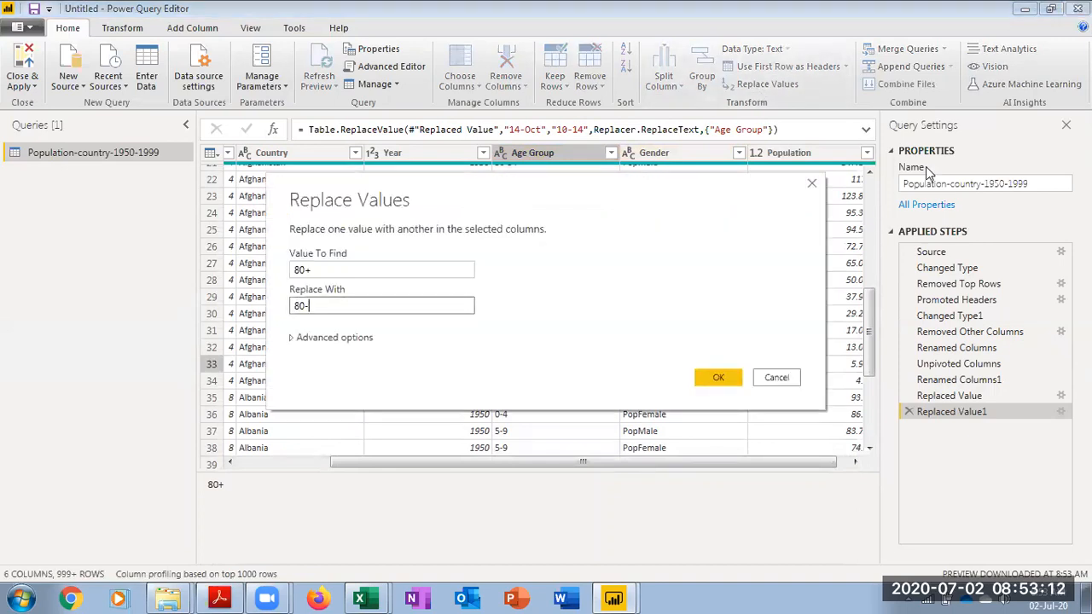
pyautogui.write('84')
pyautogui.press('Return')
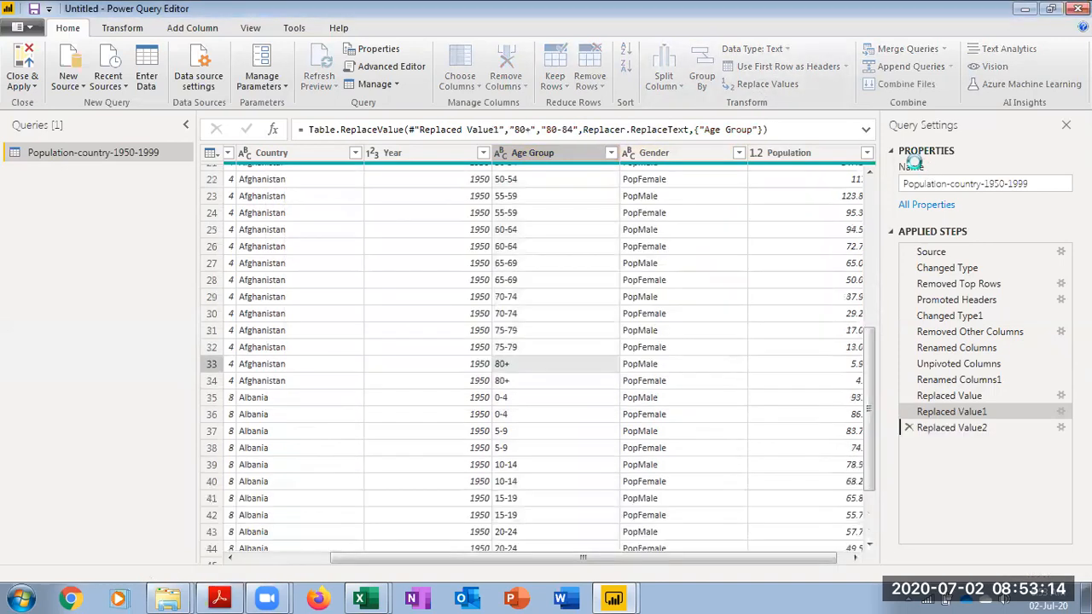
# Replace the value 100+ with 100-100 in the Age Group column.
pyautogui.click(764, 92)
pyautogui.write('100+')
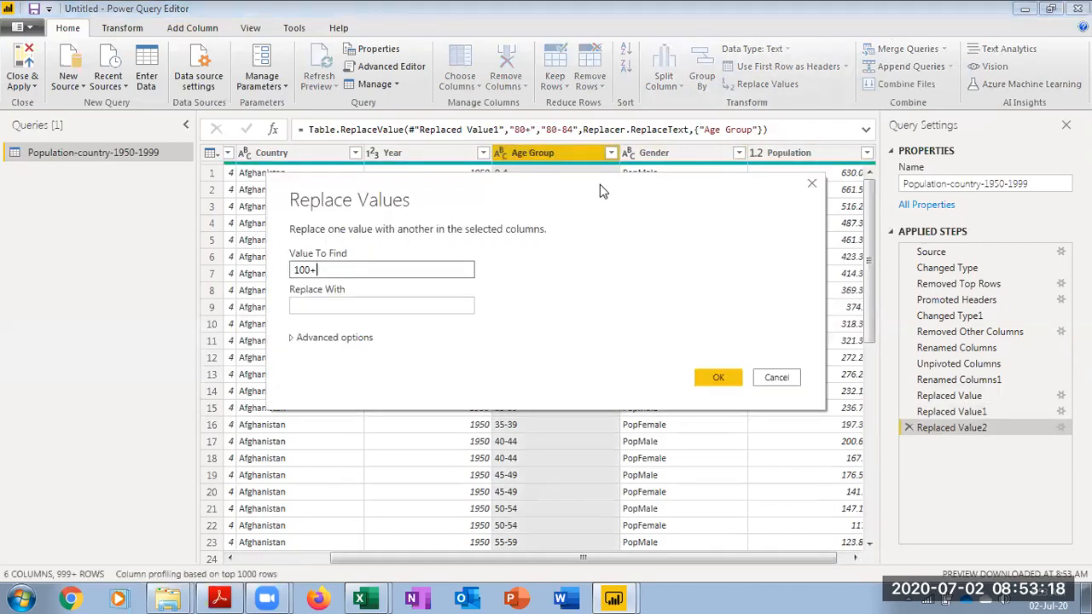
pyautogui.click(313, 307)
pyautogui.write('100-100')
pyautogui.press('Return')
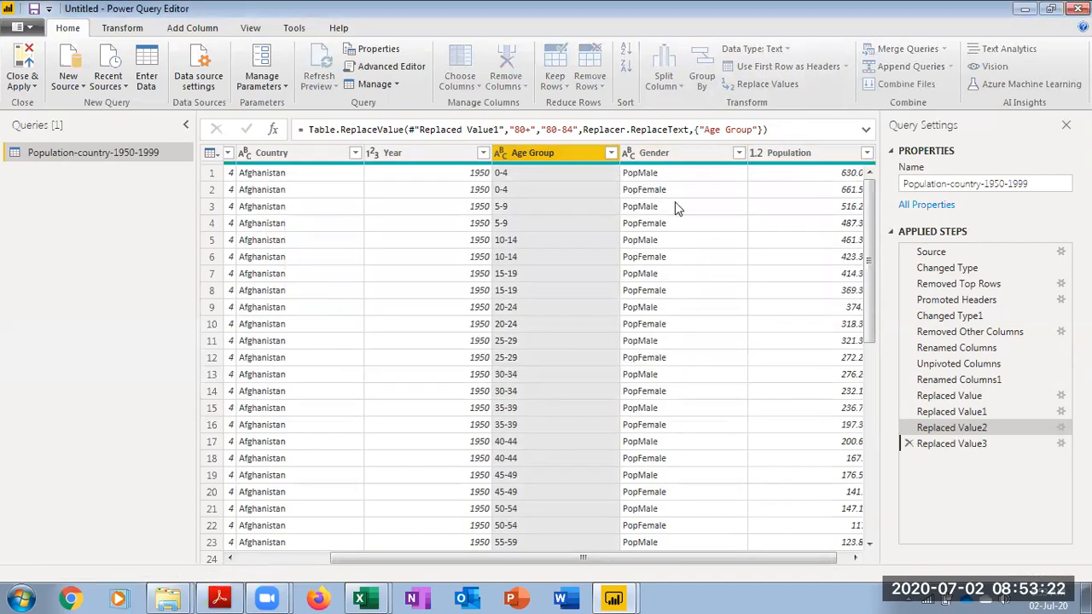
# Replace the value PopMale with Male in the Gender column.
pyautogui.click(649, 173)
pyautogui.click(762, 84)
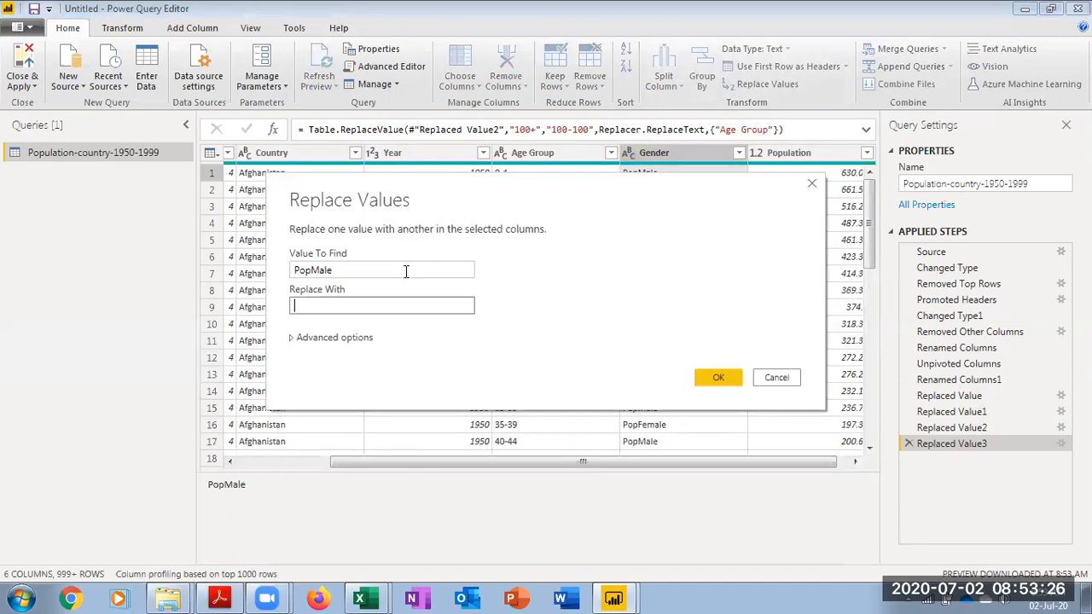
pyautogui.write('Male')
pyautogui.press('Return')
# Replace the value PopFemale with Female in the Gender column.
pyautogui.click(656, 192)
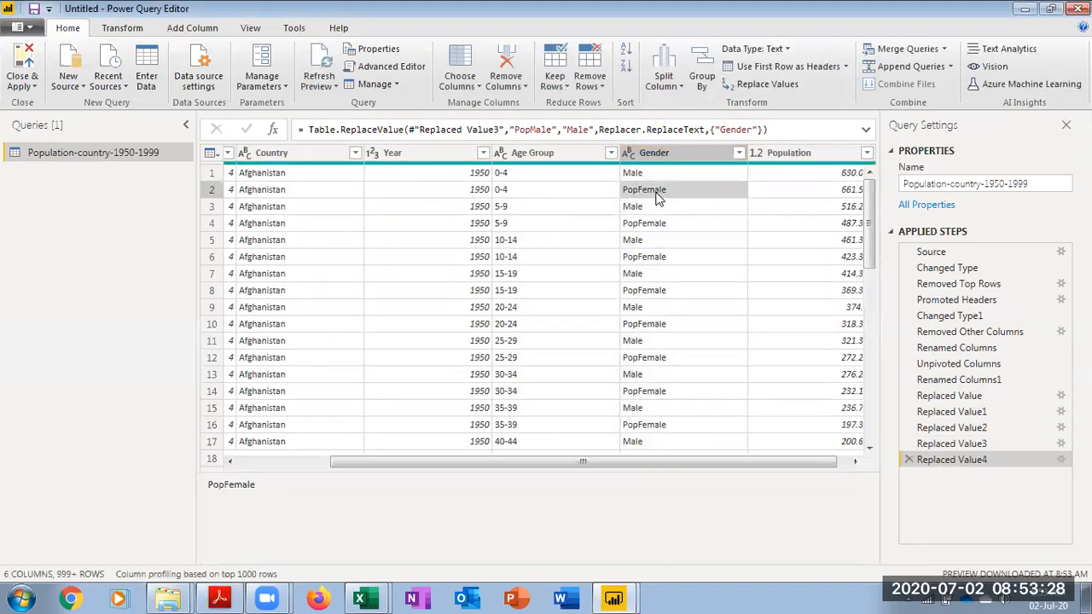
pyautogui.click(779, 86)
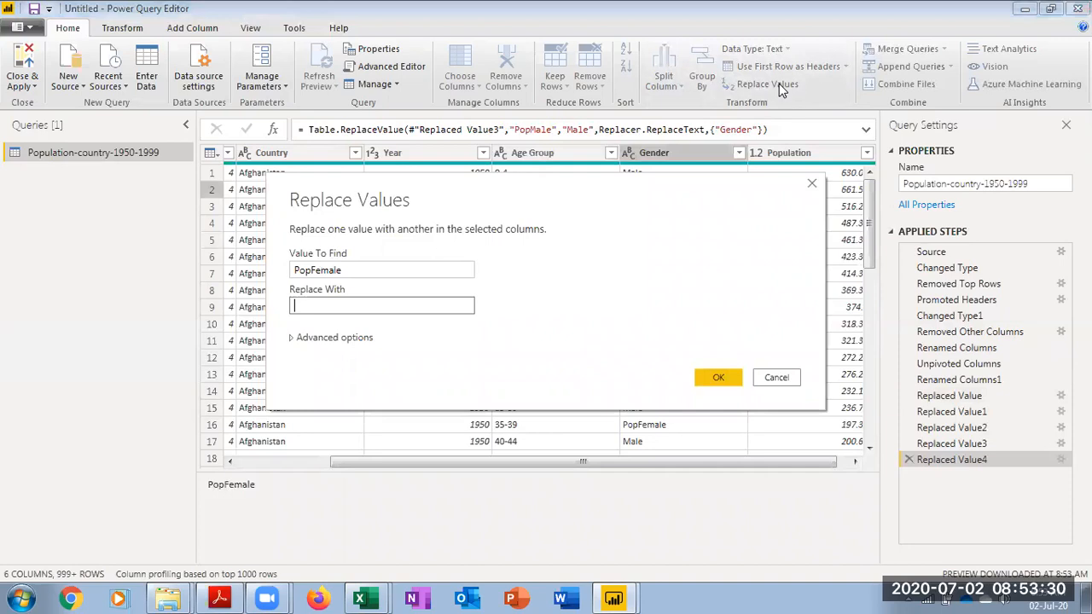
pyautogui.write('Female')
pyautogui.press('Return')
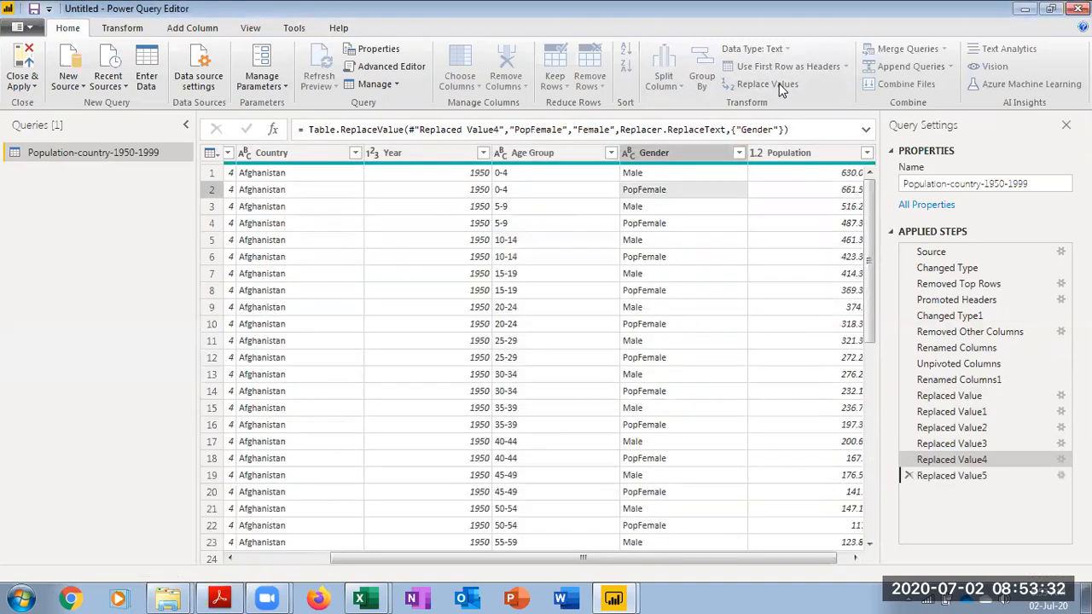
# Load the complete list of values in the Year column's filter and apply it with all years selected.
pyautogui.click(294, 559)
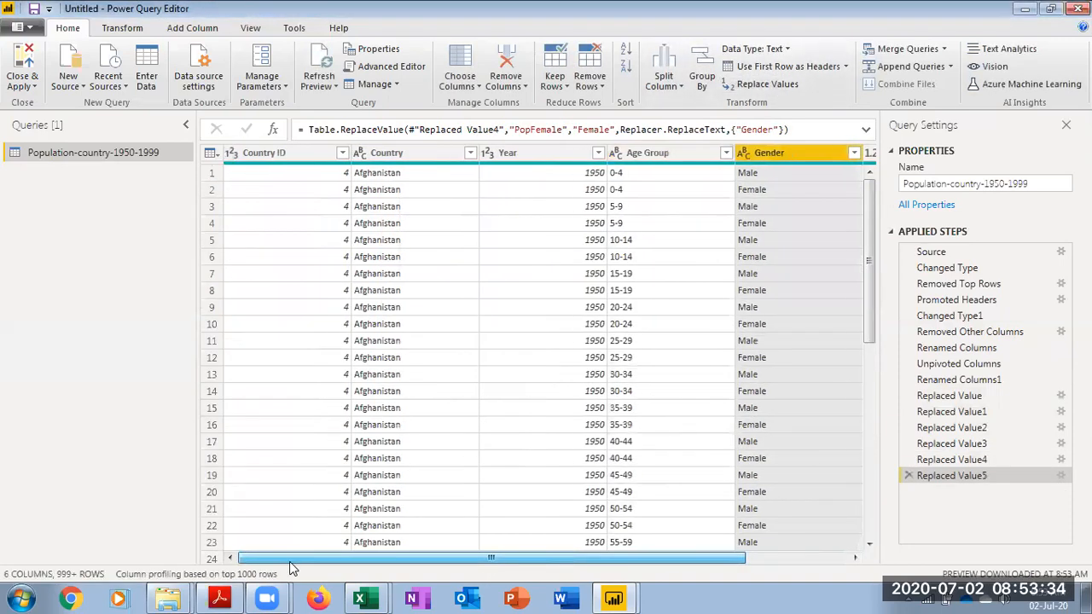
pyautogui.click(601, 154)
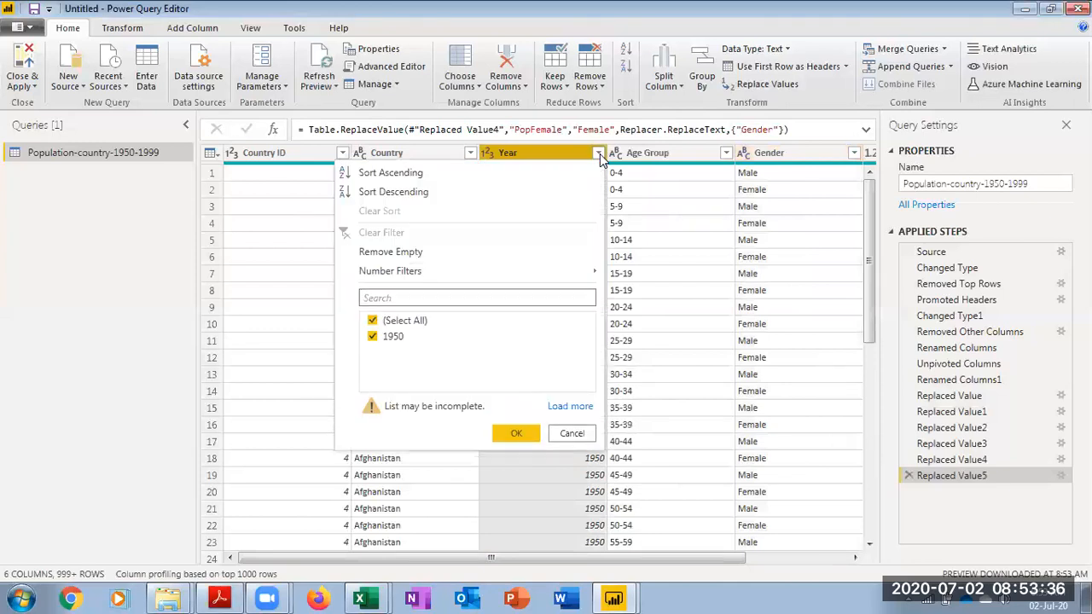
pyautogui.click(570, 408)
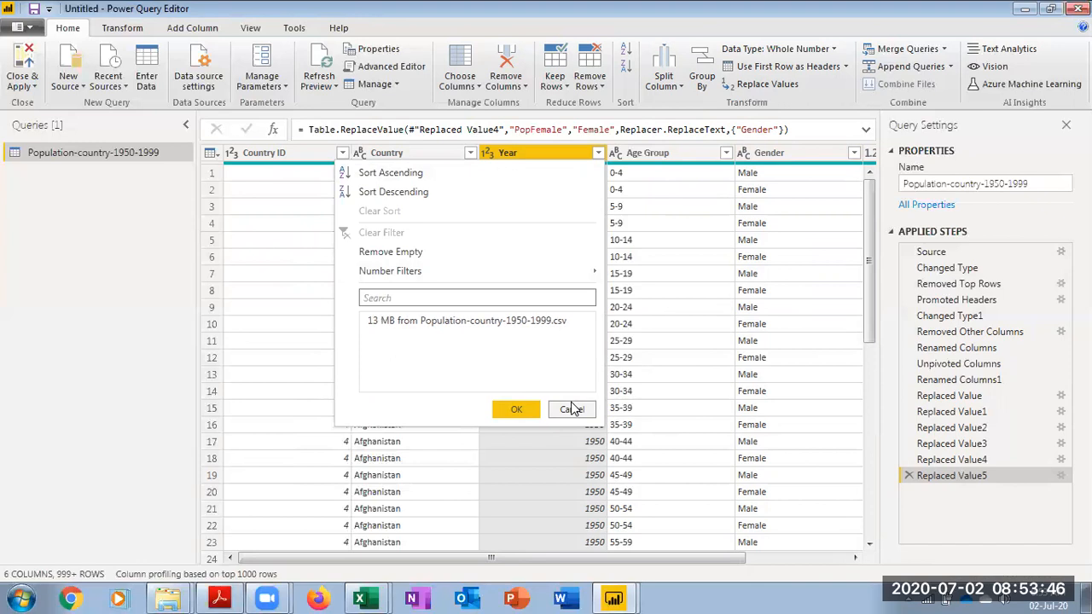
pyautogui.scroll(-12, 571, 408)
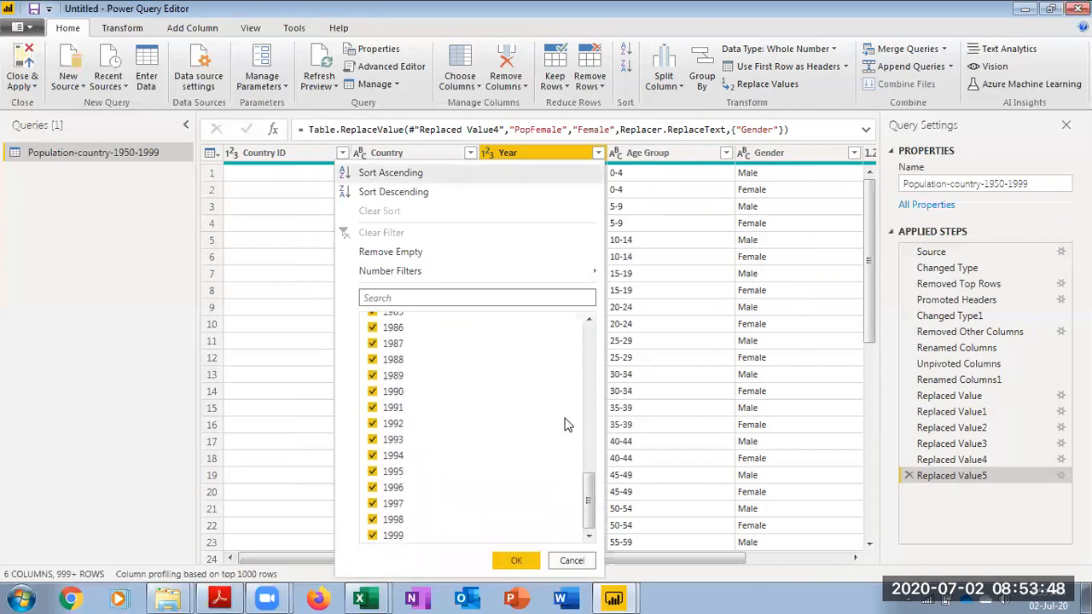
pyautogui.click(522, 560)
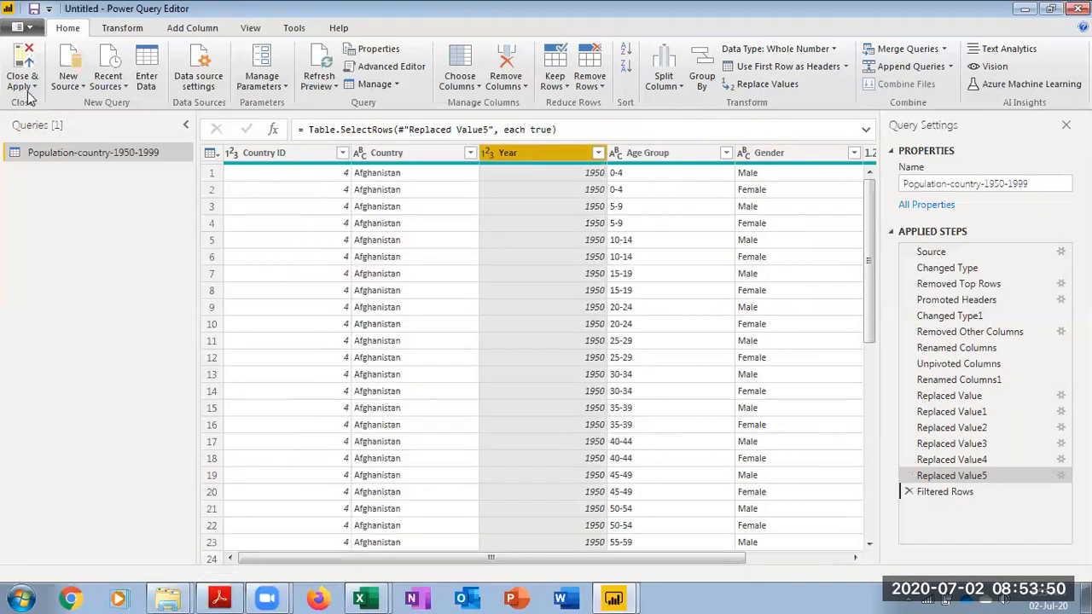
# Close the query editor with its changes applied, and switch to Adobe Acrobat Reader to view the star schema slide.
pyautogui.click(22, 86)
pyautogui.click(51, 103)
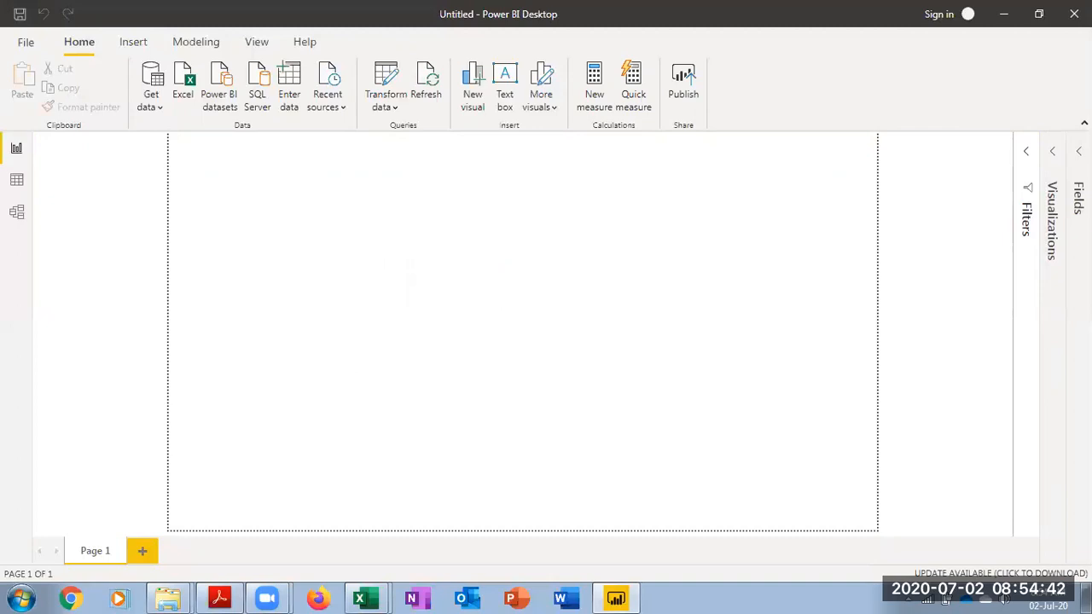
pyautogui.click(219, 598)
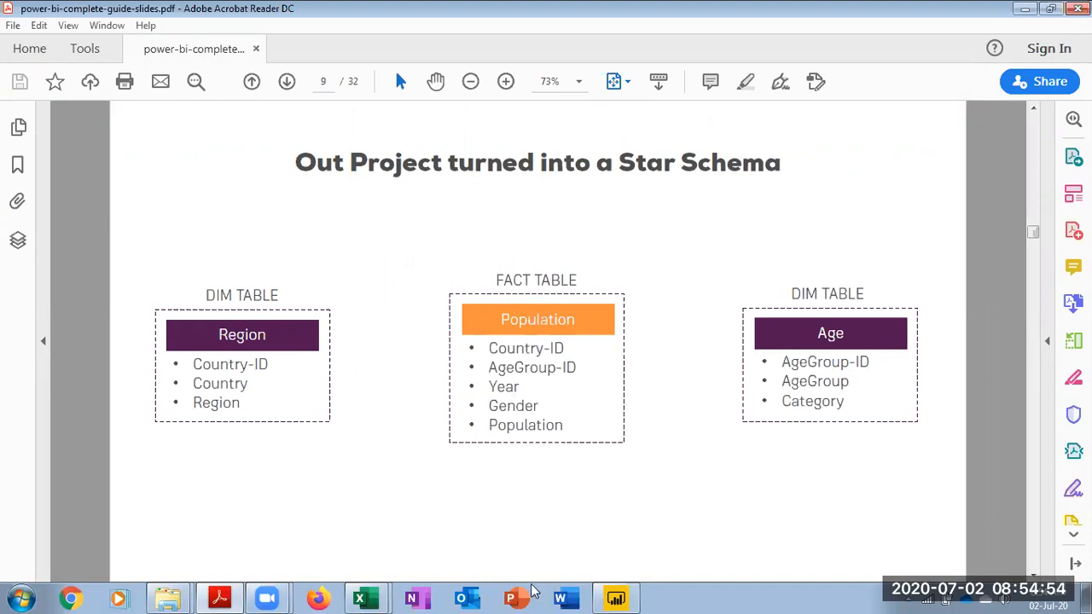
# Reopen the Power Query Editor from Power BI Desktop and bring the star schema slide in Adobe Acrobat Reader back up.
pyautogui.click(616, 598)
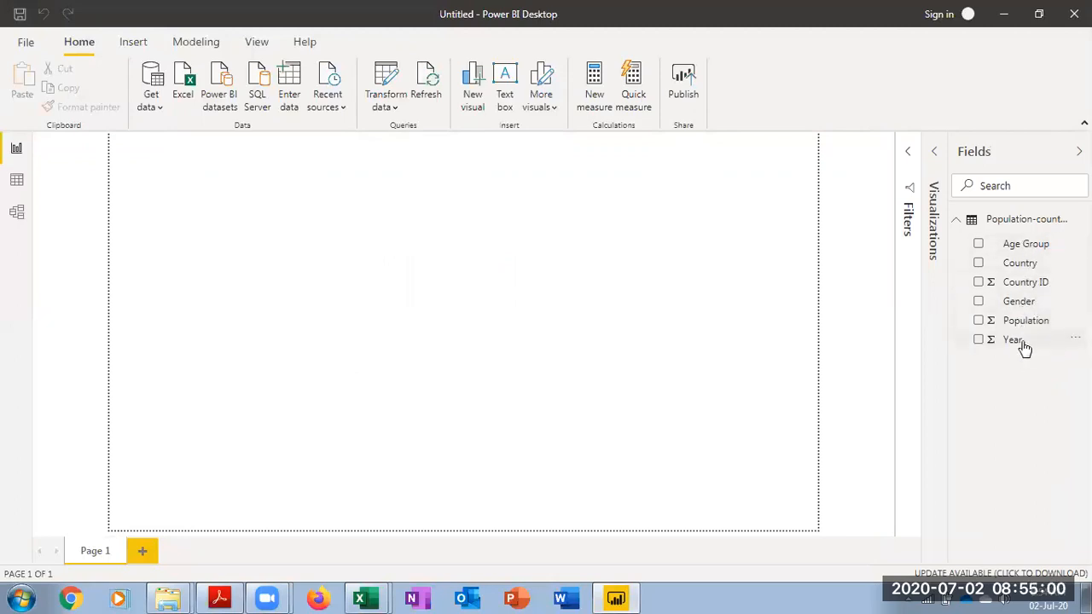
pyautogui.click(395, 107)
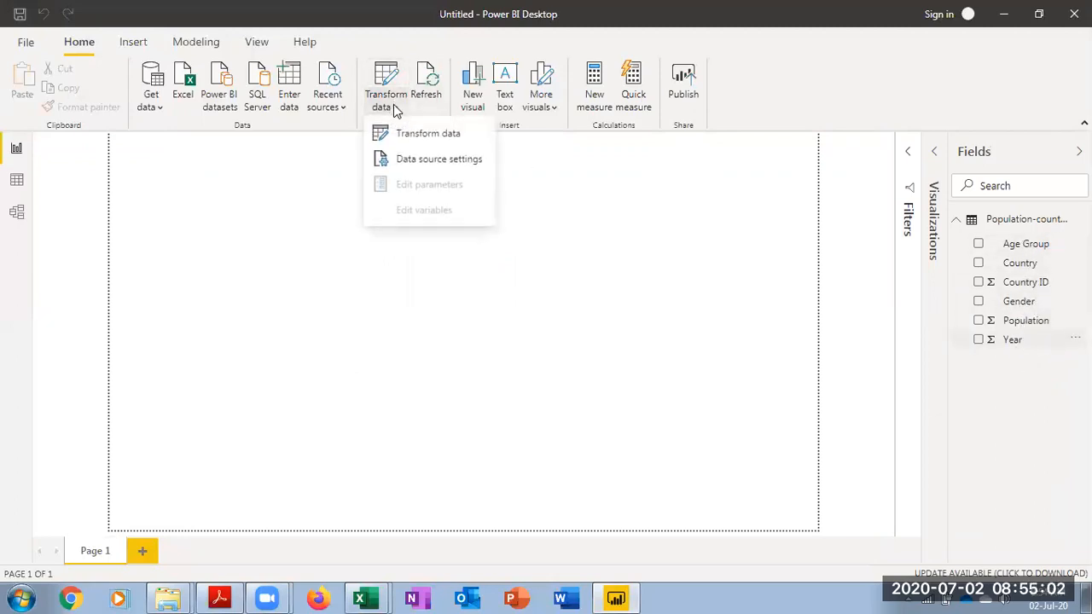
pyautogui.click(383, 134)
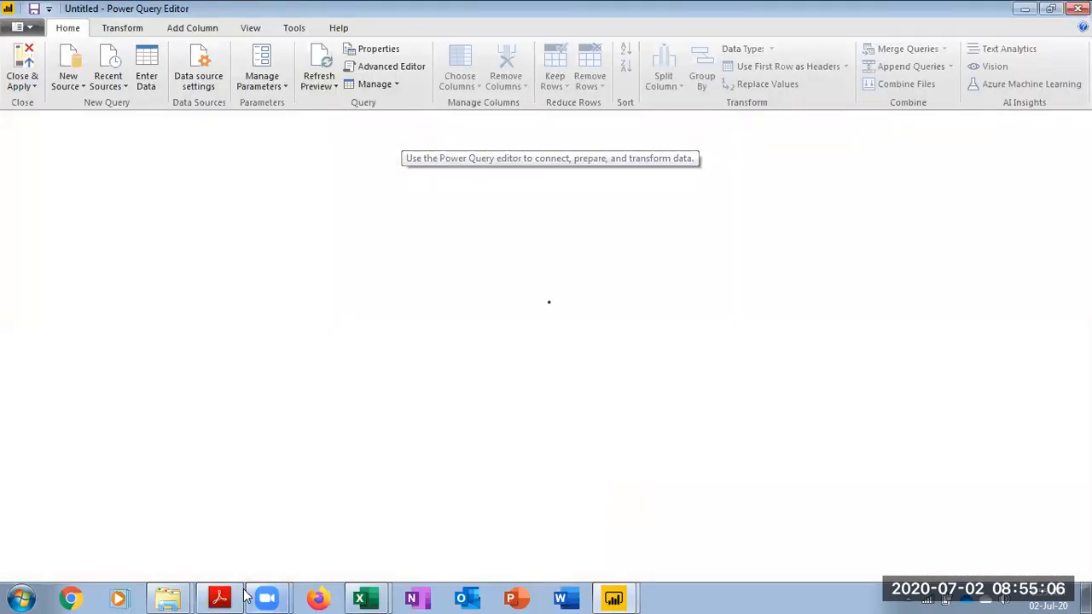
pyautogui.click(230, 596)
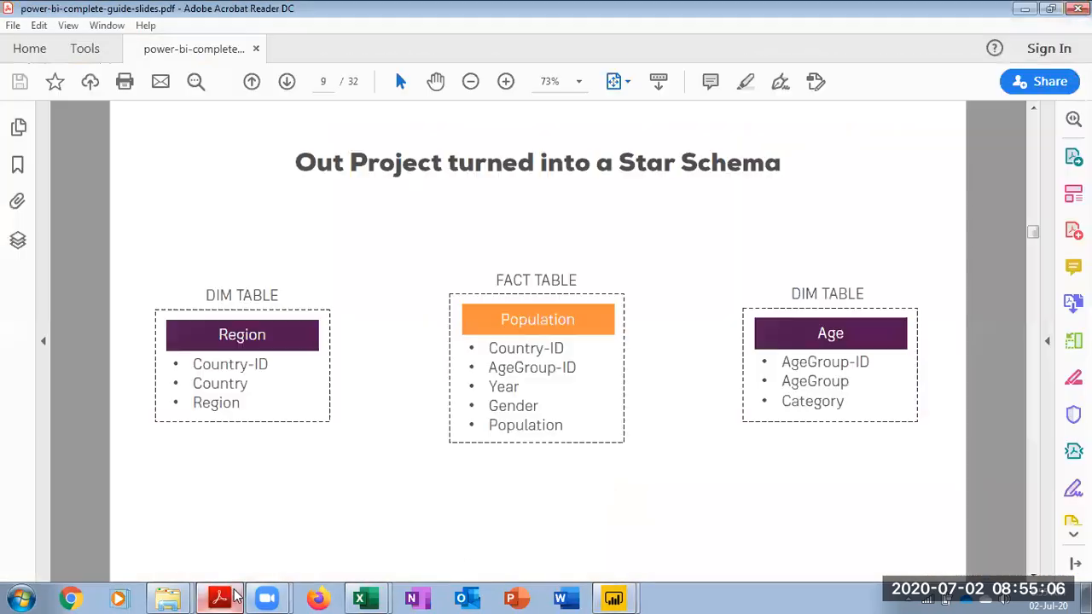
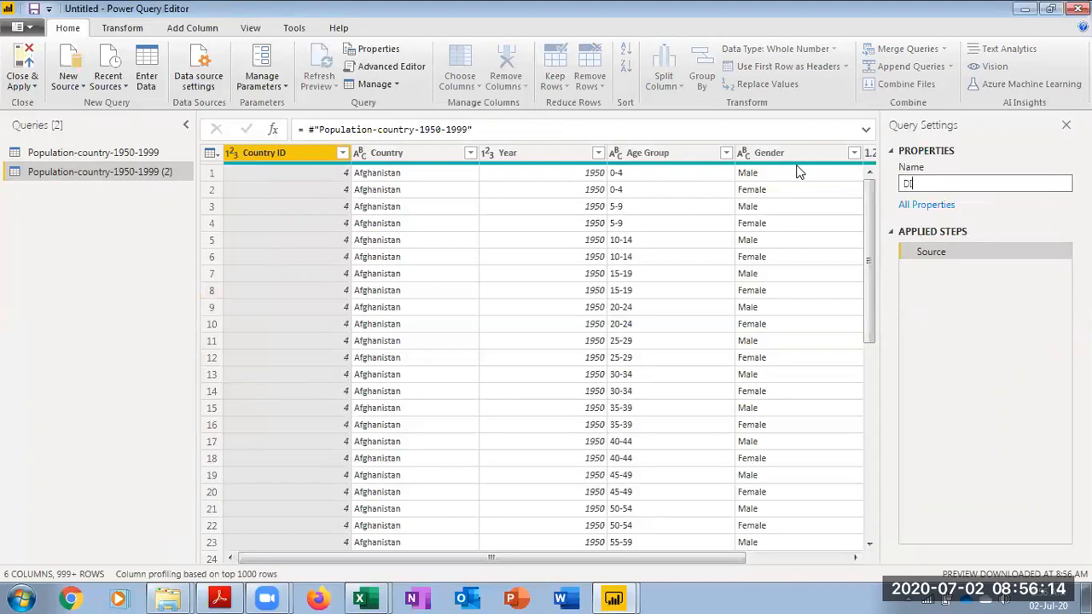
# Rename the duplicate population query as Dim Age, and check the Age table's fields on the star schema slide in Adobe Acrobat Reader.
pyautogui.write('m Age')
pyautogui.press('Return')
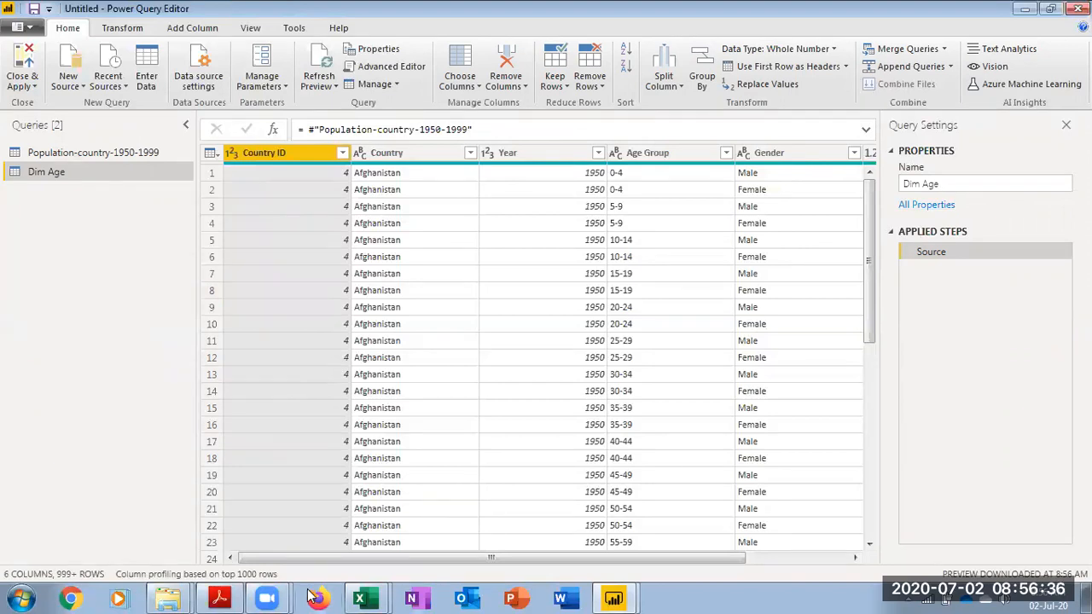
pyautogui.click(220, 598)
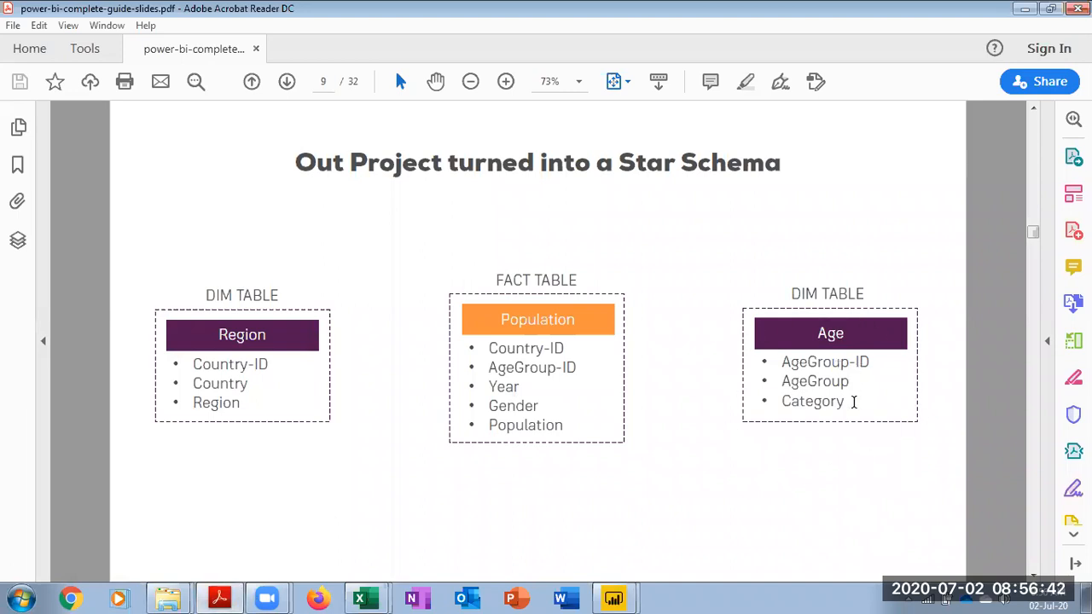
pyautogui.click(617, 598)
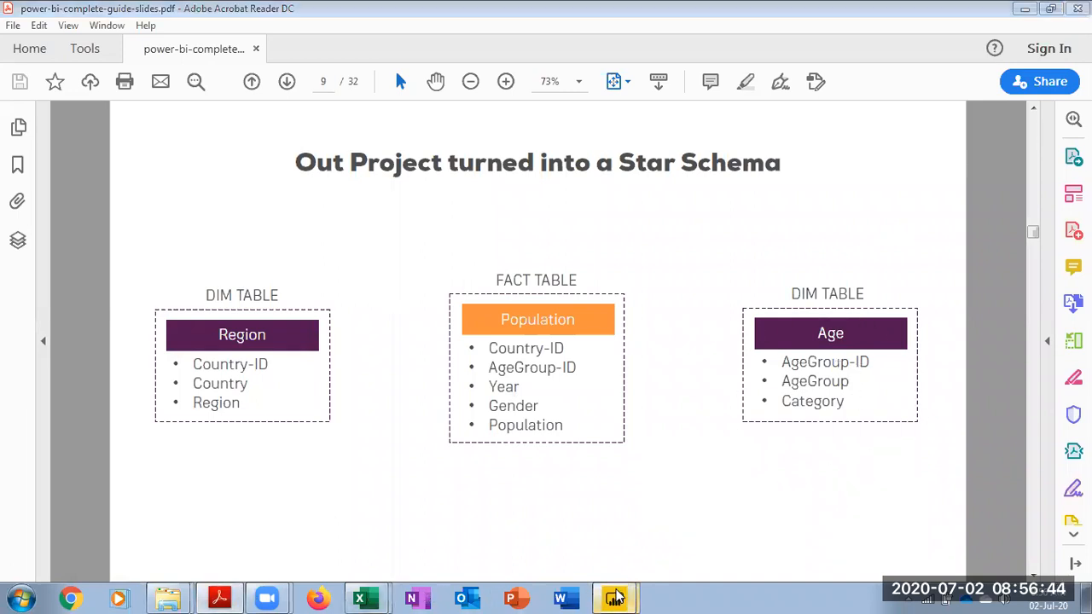
pyautogui.click(621, 564)
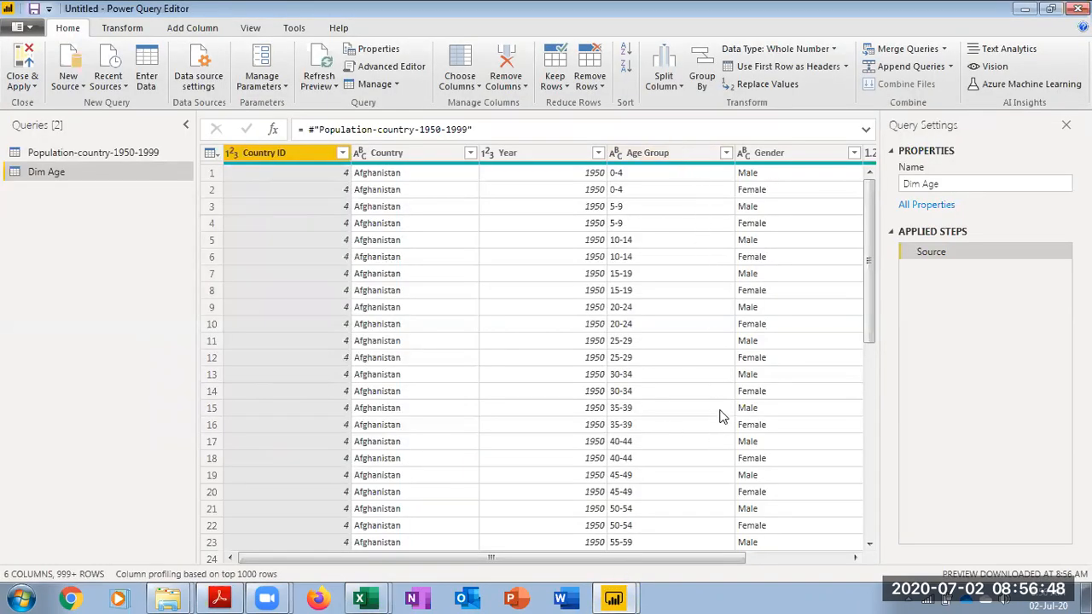
# Keep only the Age Group column in the Dim Age query.
pyautogui.click(465, 60)
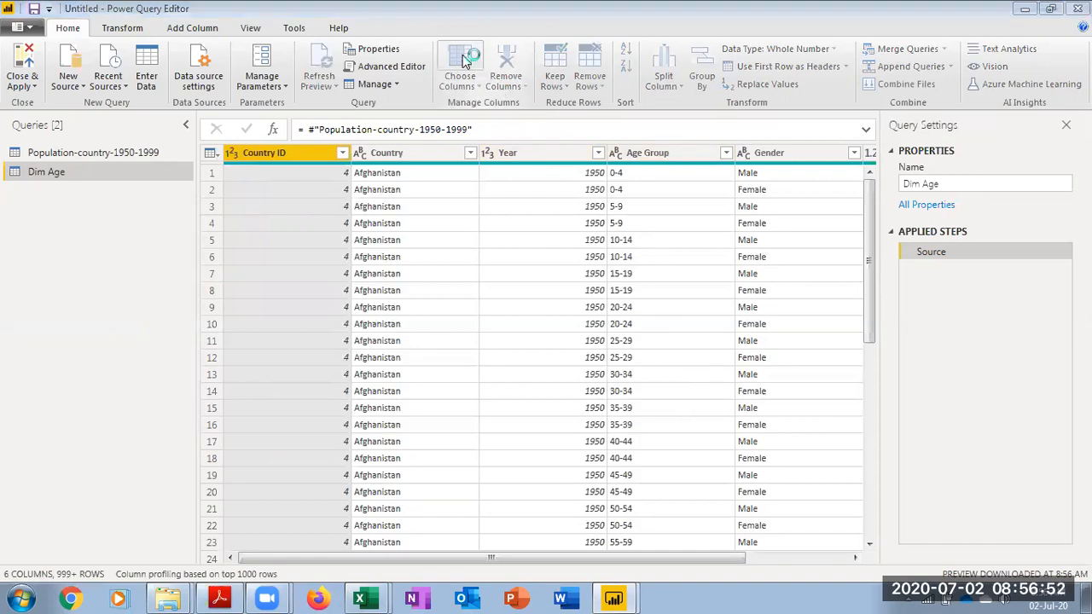
pyautogui.click(443, 147)
pyautogui.click(443, 211)
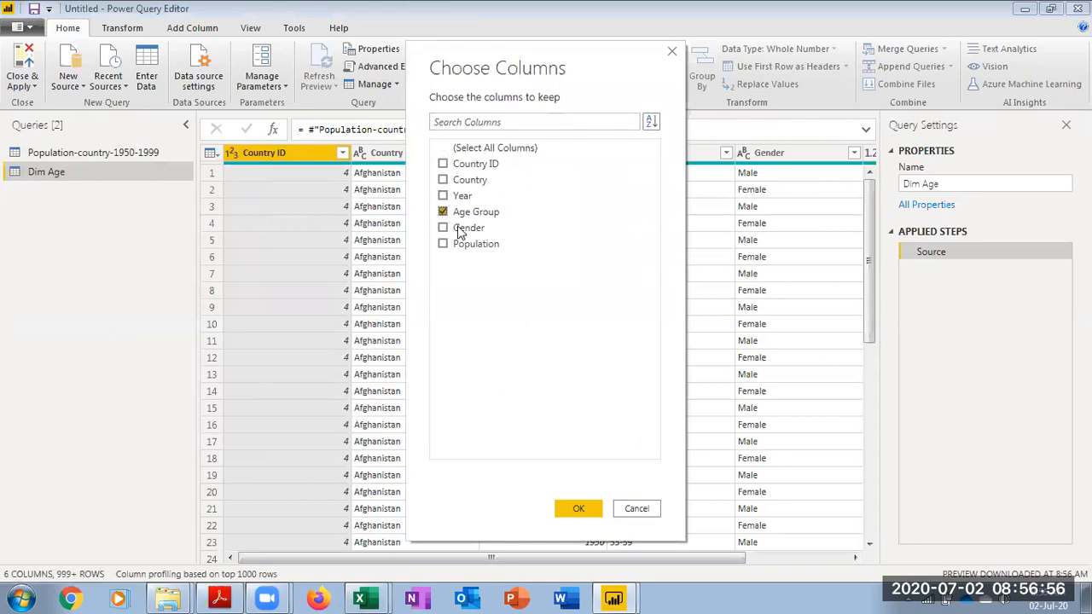
pyautogui.click(589, 510)
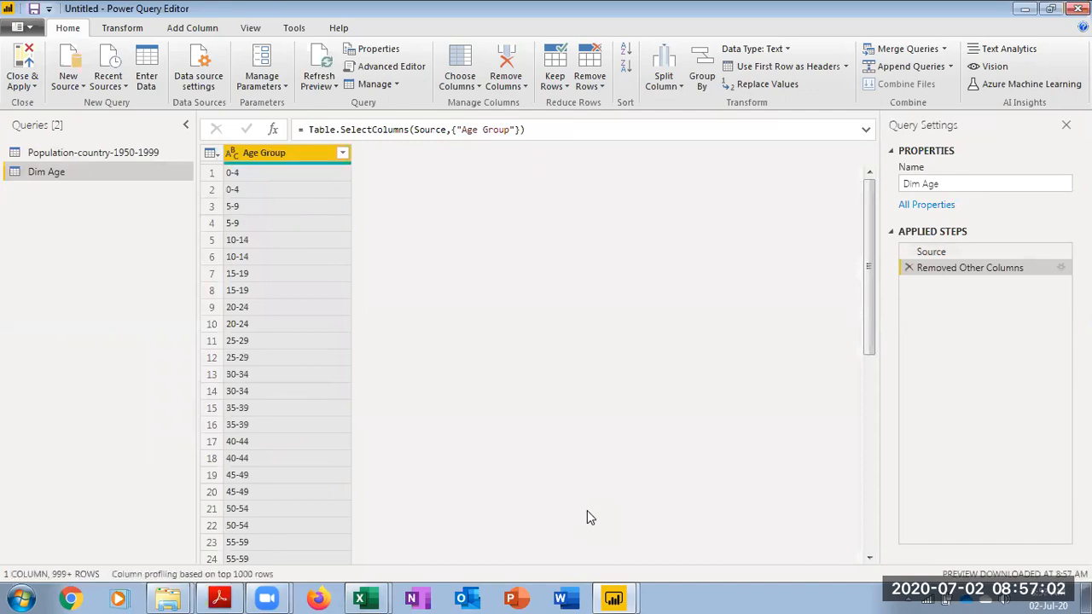
# Consult the star schema slide in Adobe Acrobat Reader, then return to the Power Query Editor and remove the duplicate Age Group rows.
pyautogui.click(230, 595)
pyautogui.moveTo(614, 598)
pyautogui.click(635, 570)
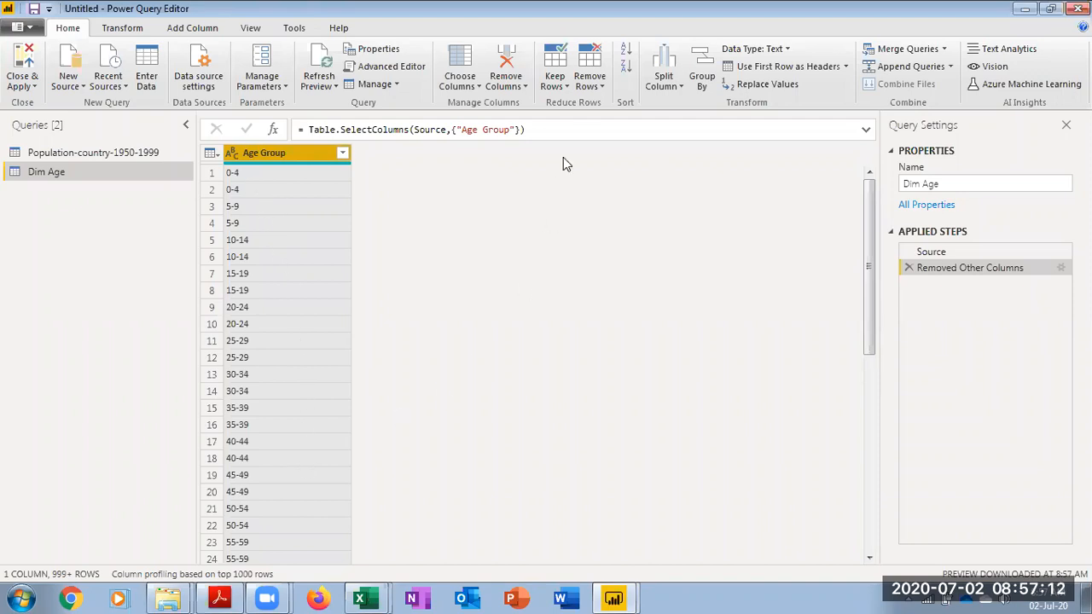
pyautogui.click(587, 84)
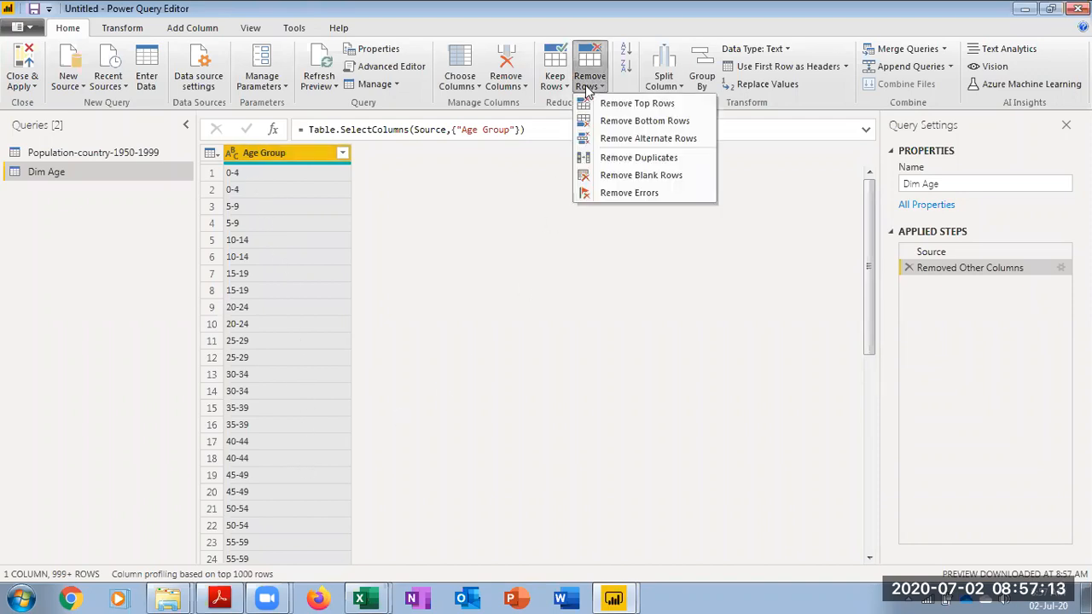
pyautogui.click(626, 158)
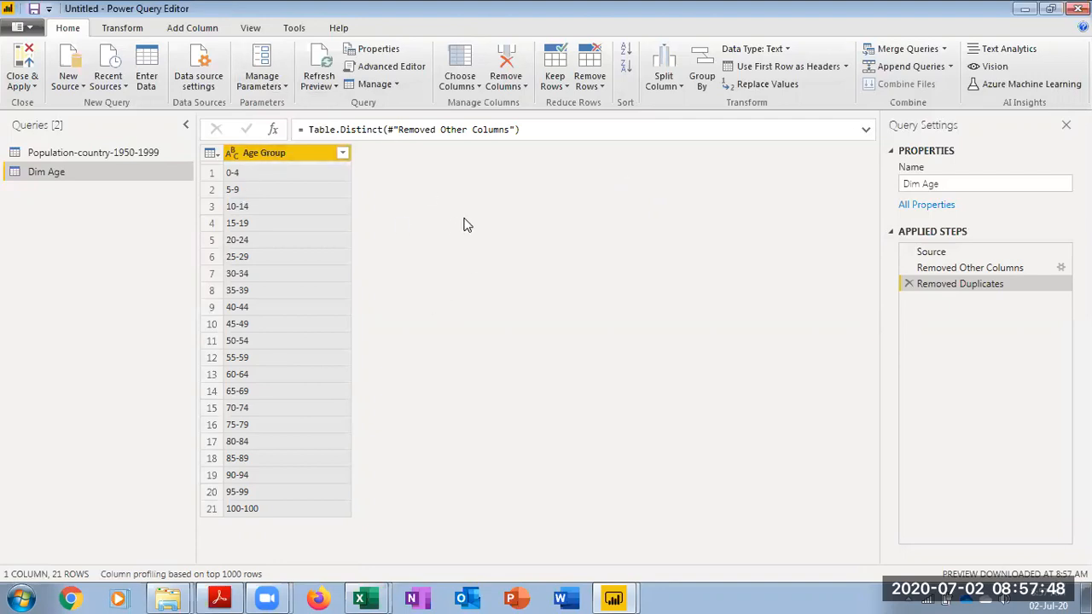
# Review the star schema slide in Adobe Acrobat Reader again and add an index column starting from 1 to the Dim Age query.
pyautogui.click(220, 598)
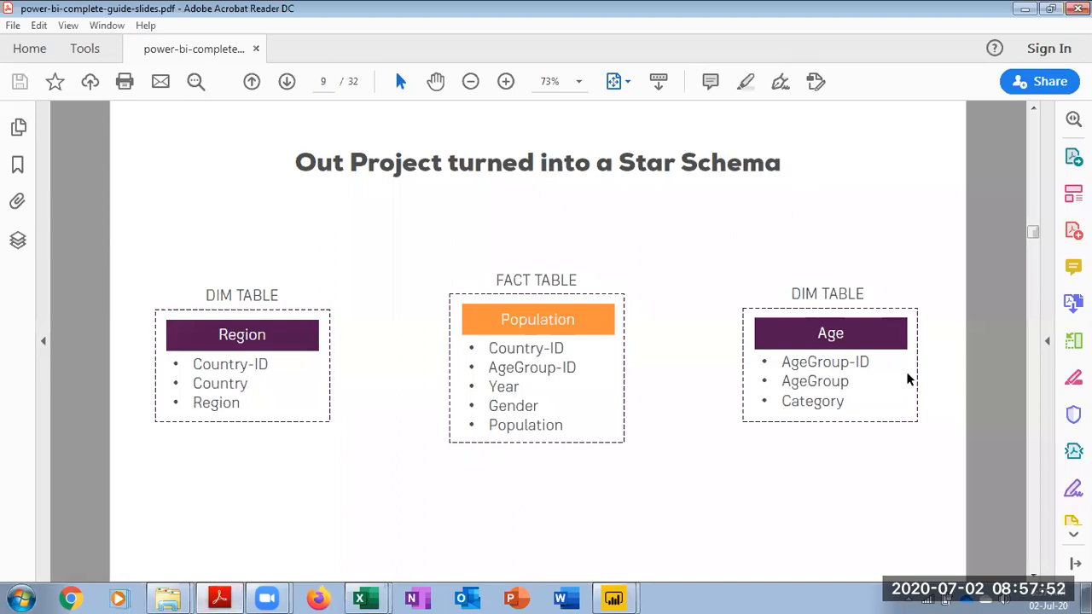
pyautogui.click(231, 598)
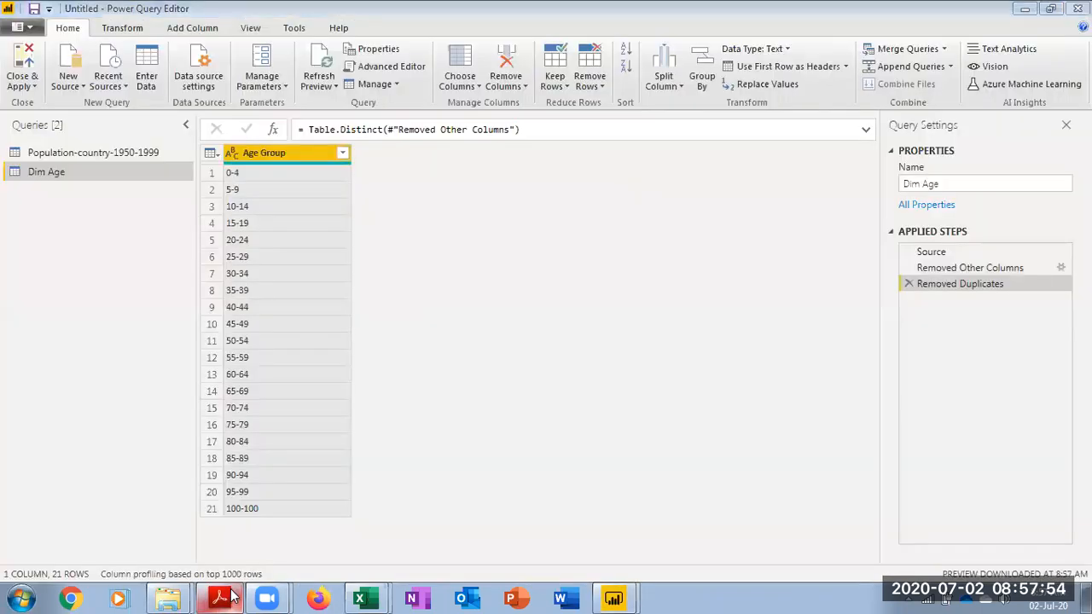
pyautogui.click(193, 29)
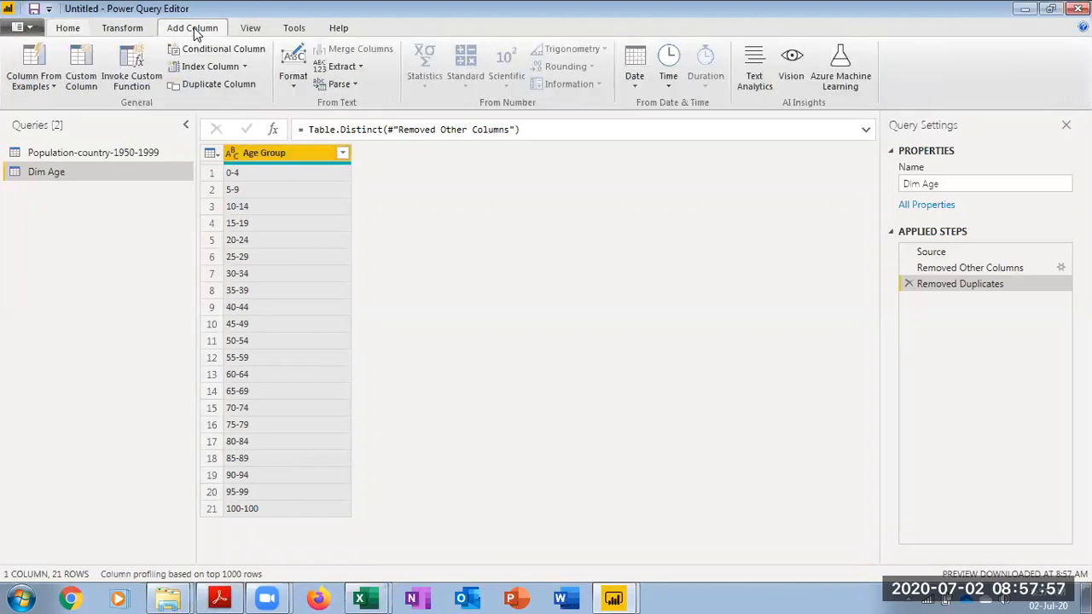
pyautogui.click(246, 66)
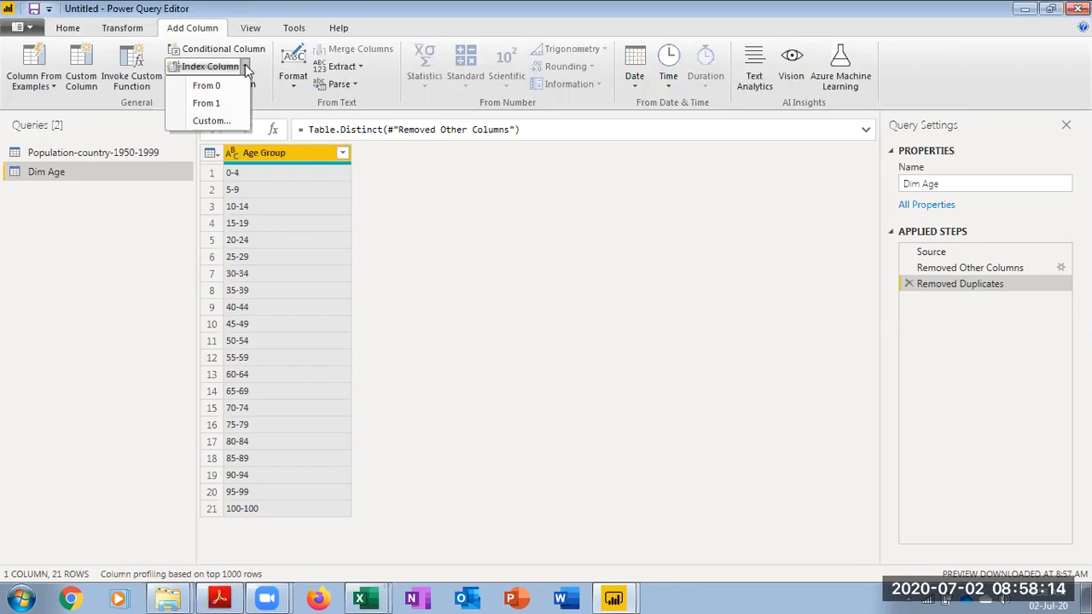
pyautogui.click(229, 109)
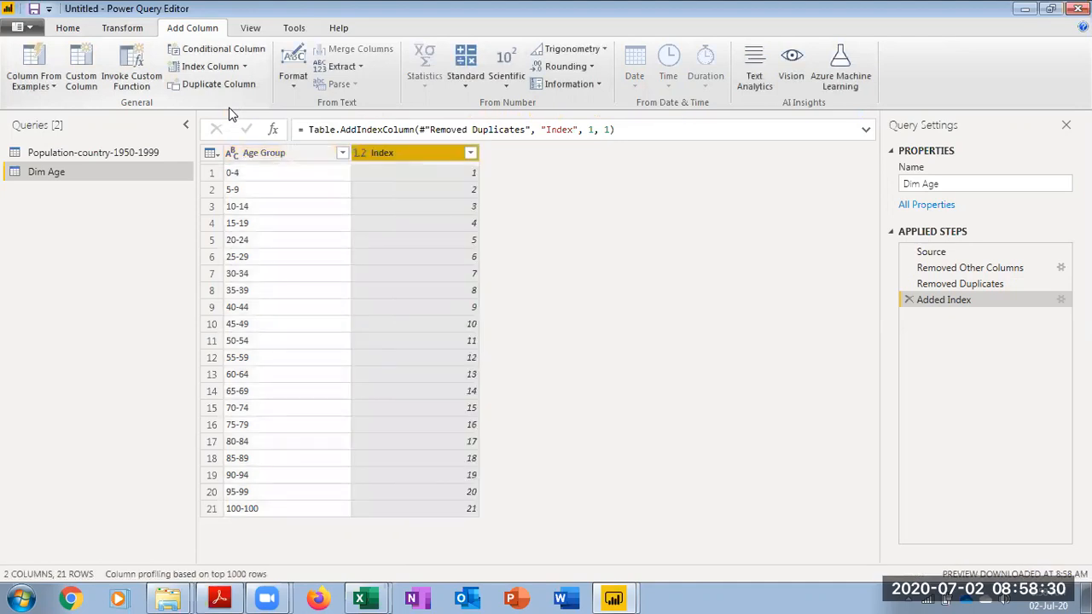
# Rename the index column as Age Group ID and move it in front of the Age Group column.
pyautogui.doubleClick(416, 152)
pyautogui.press('BackSpace')
pyautogui.write('A')
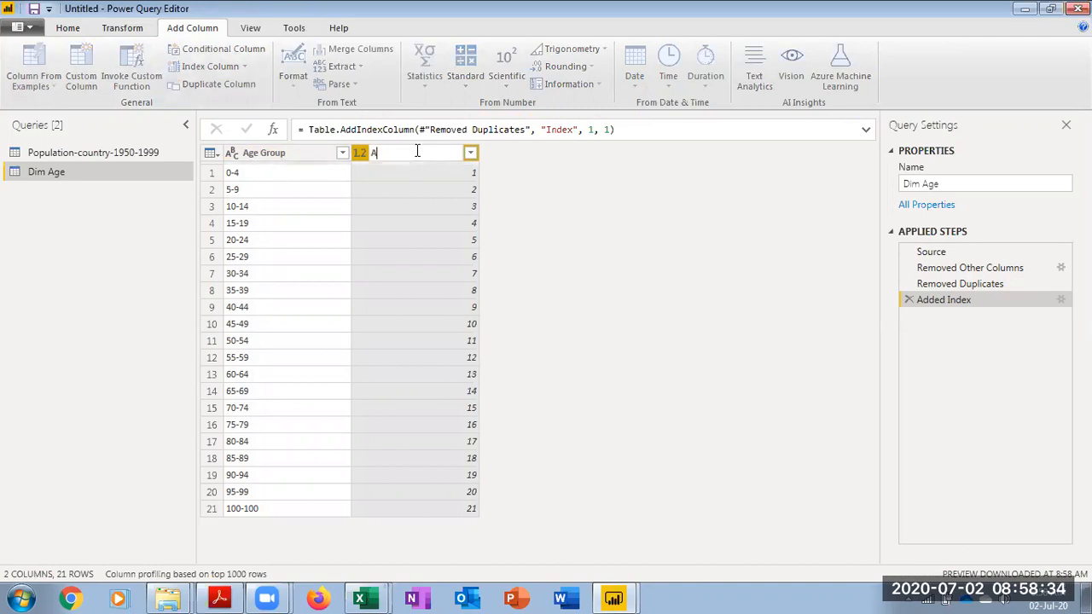
pyautogui.write('ge Group ID')
pyautogui.press('Return')
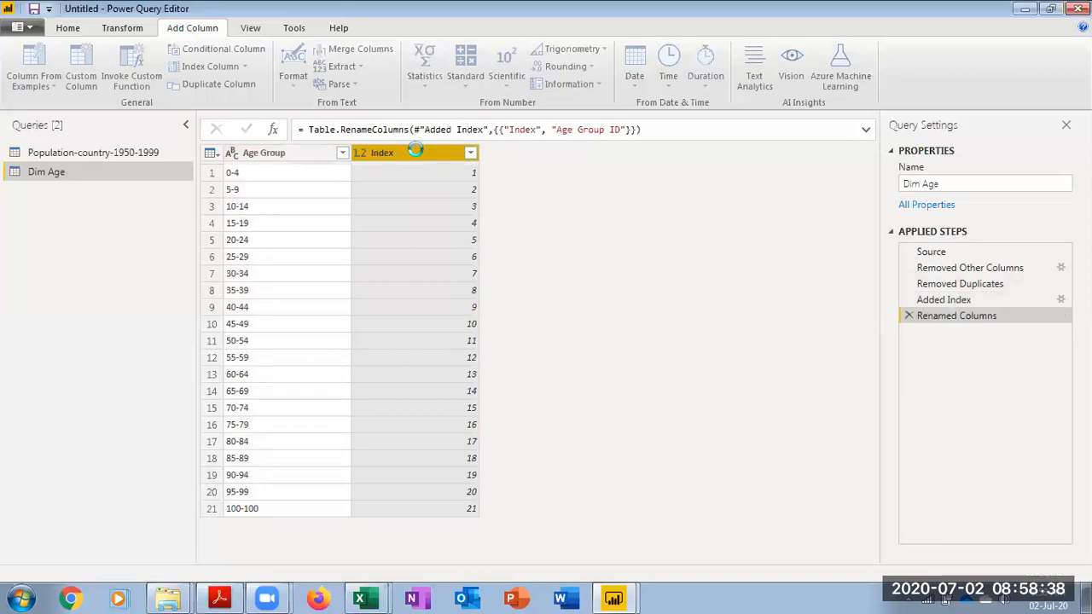
pyautogui.moveTo(445, 157); pyautogui.dragTo(282, 155)
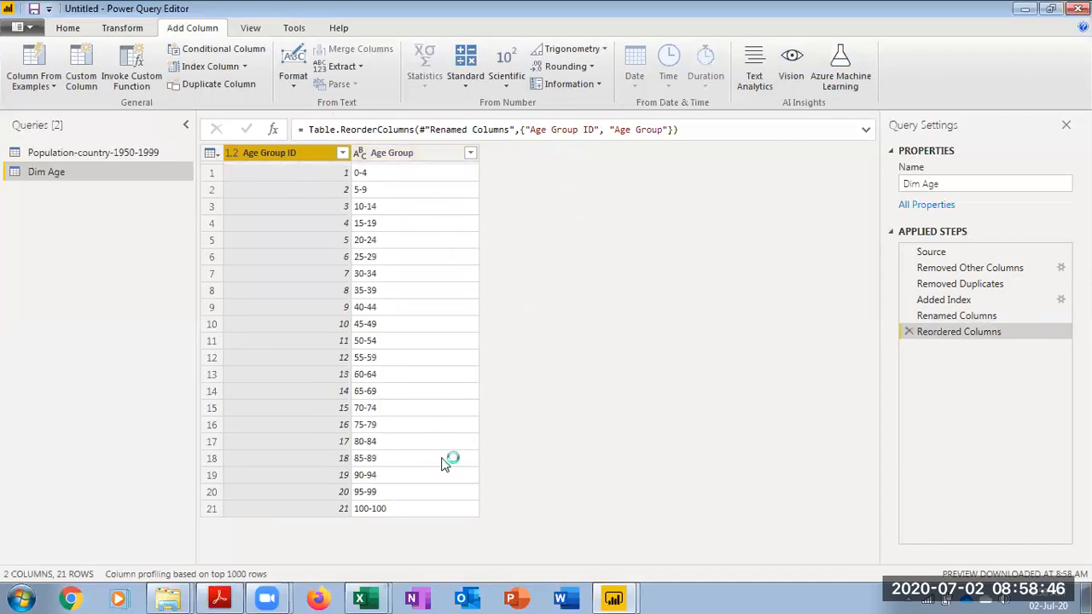
# Check the Category field on the slide in Adobe Acrobat Reader, then duplicate the Age Group column in the Power Query Editor.
pyautogui.click(228, 602)
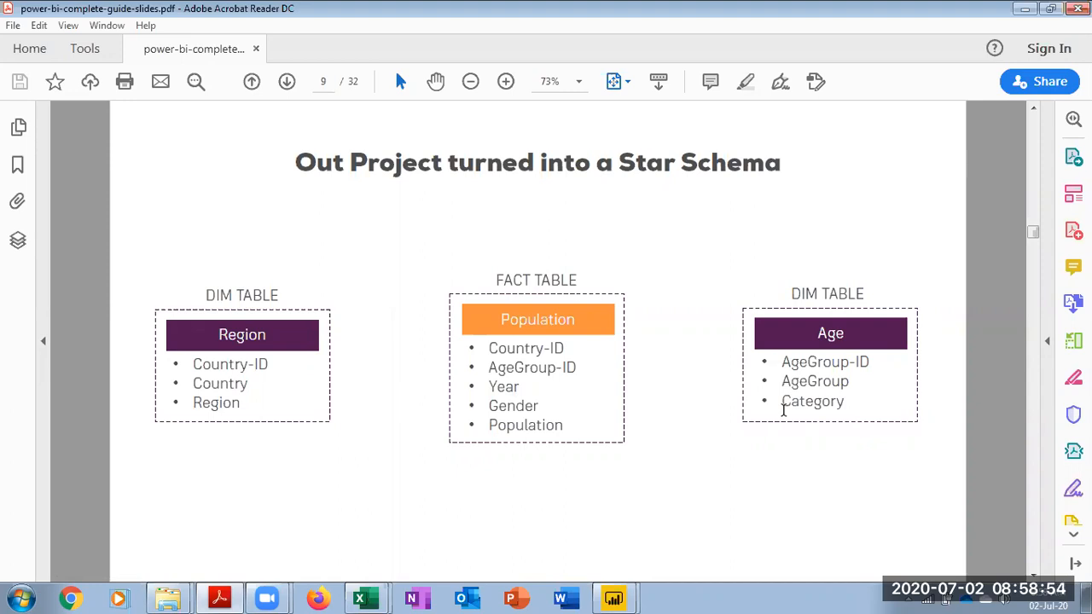
pyautogui.click(612, 597)
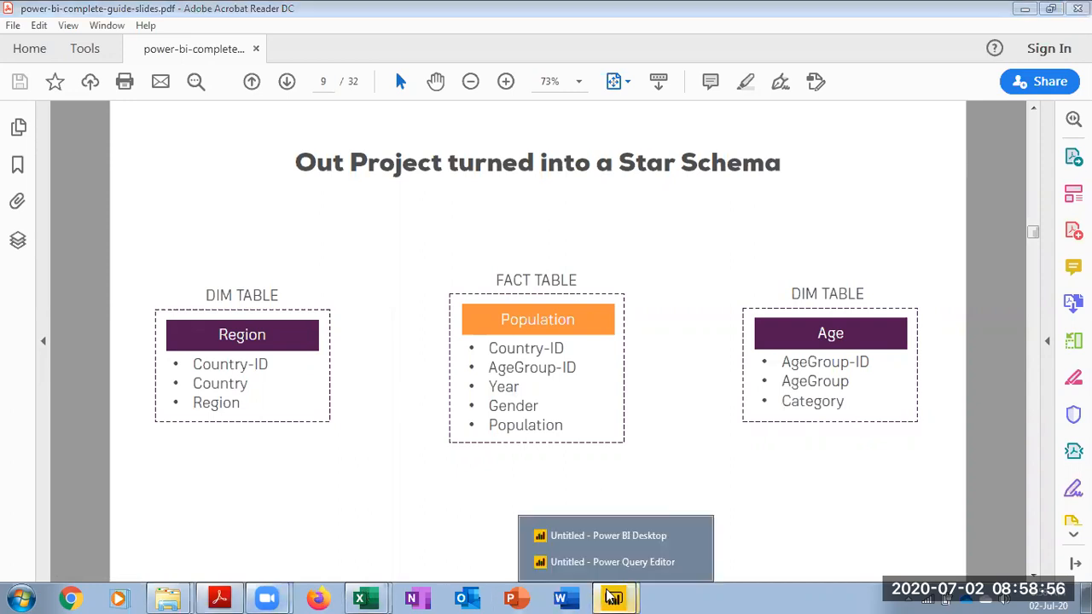
pyautogui.click(611, 562)
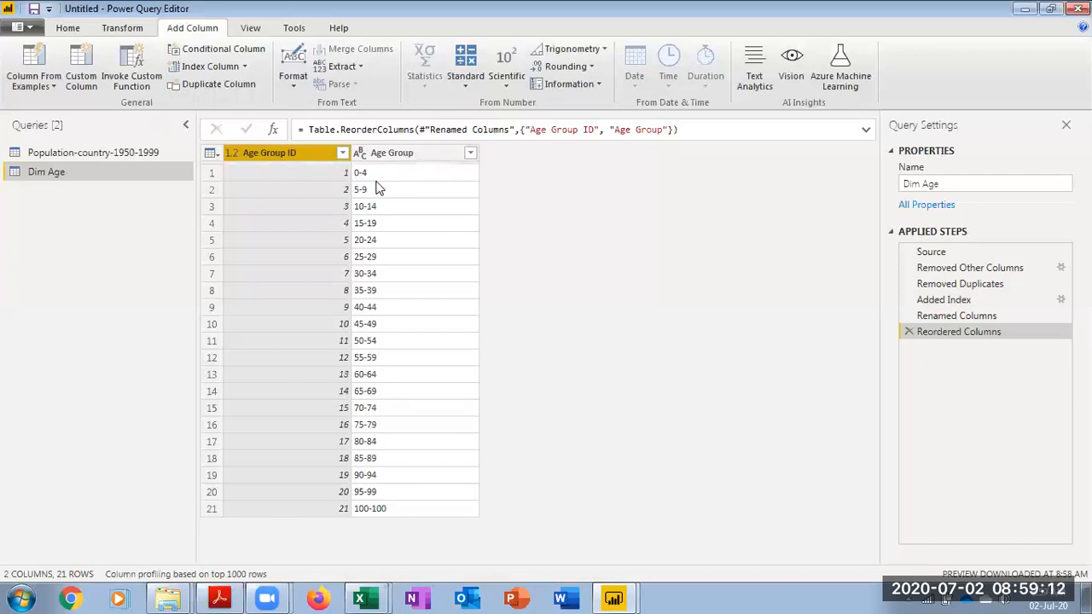
pyautogui.click(406, 157)
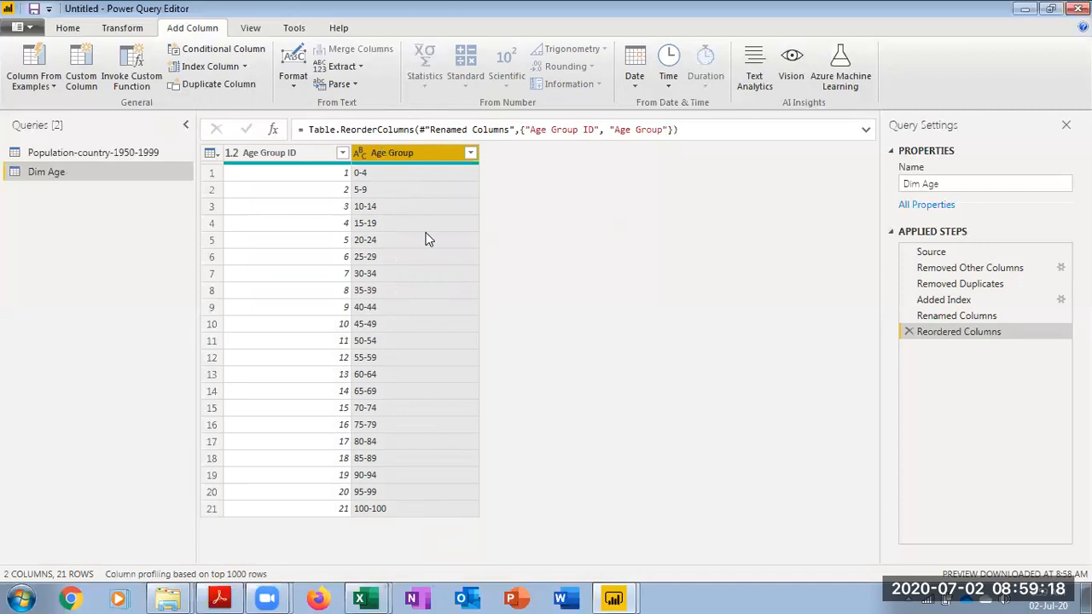
pyautogui.click(201, 84)
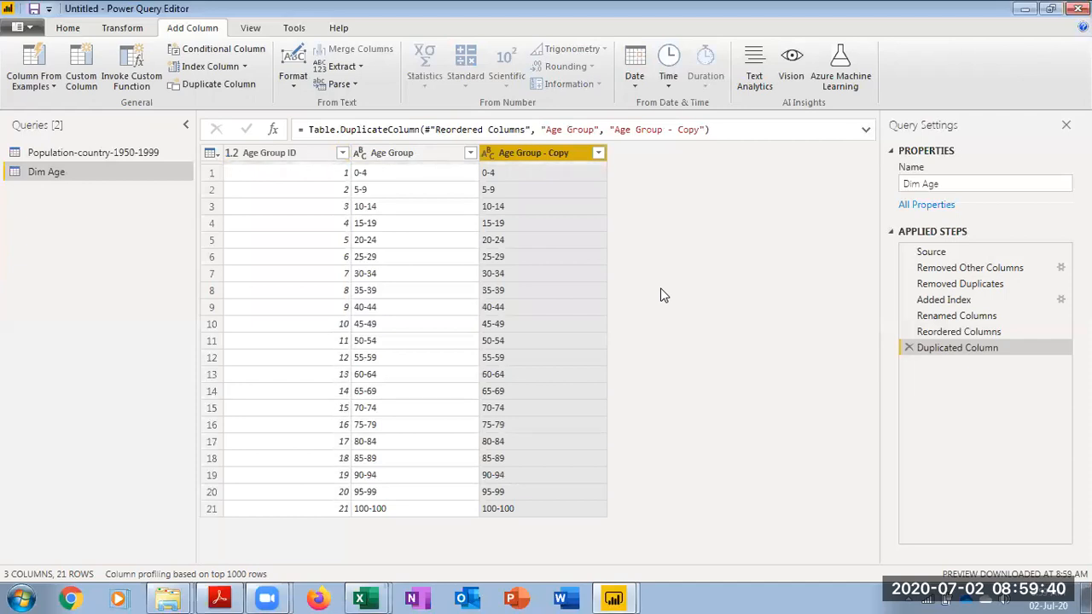
# Split the copied Age Group column at the left-most hyphen delimiter and remove the resulting Age Group - Copy.1 column.
pyautogui.click(70, 28)
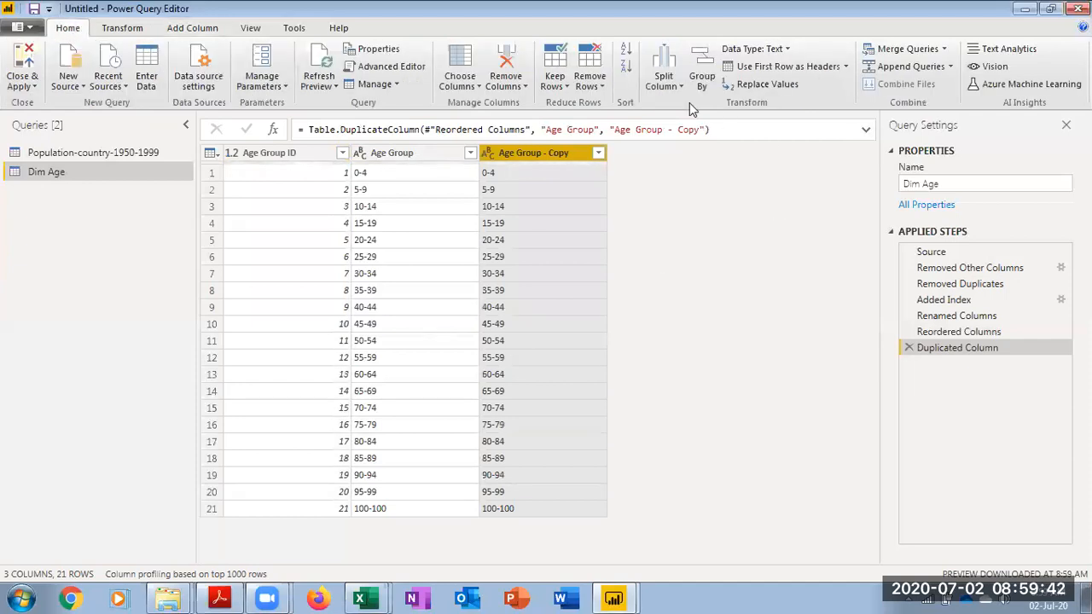
pyautogui.click(665, 78)
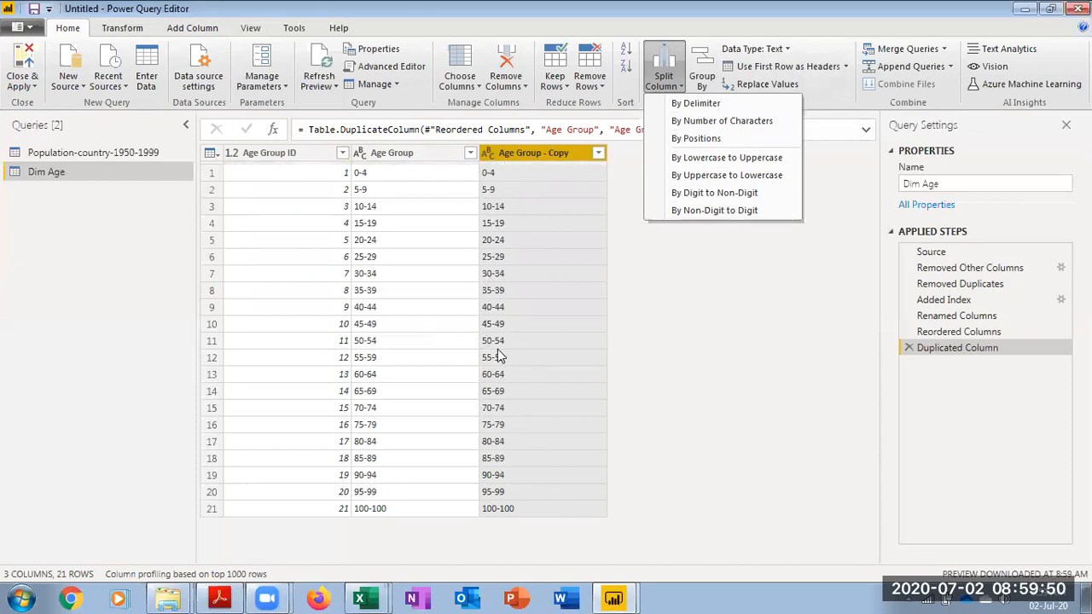
pyautogui.click(684, 106)
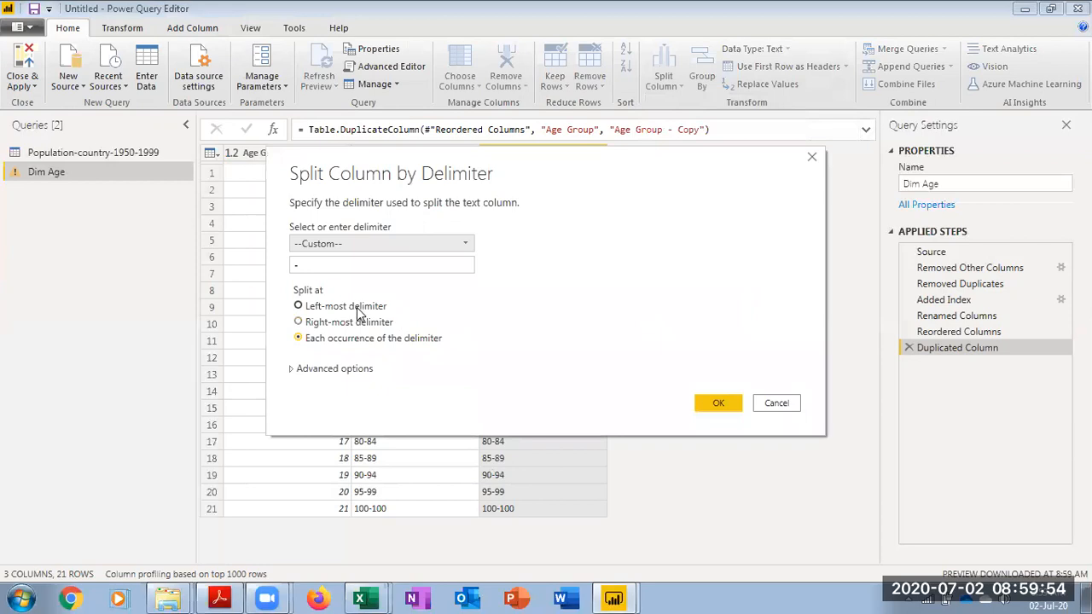
pyautogui.click(358, 312)
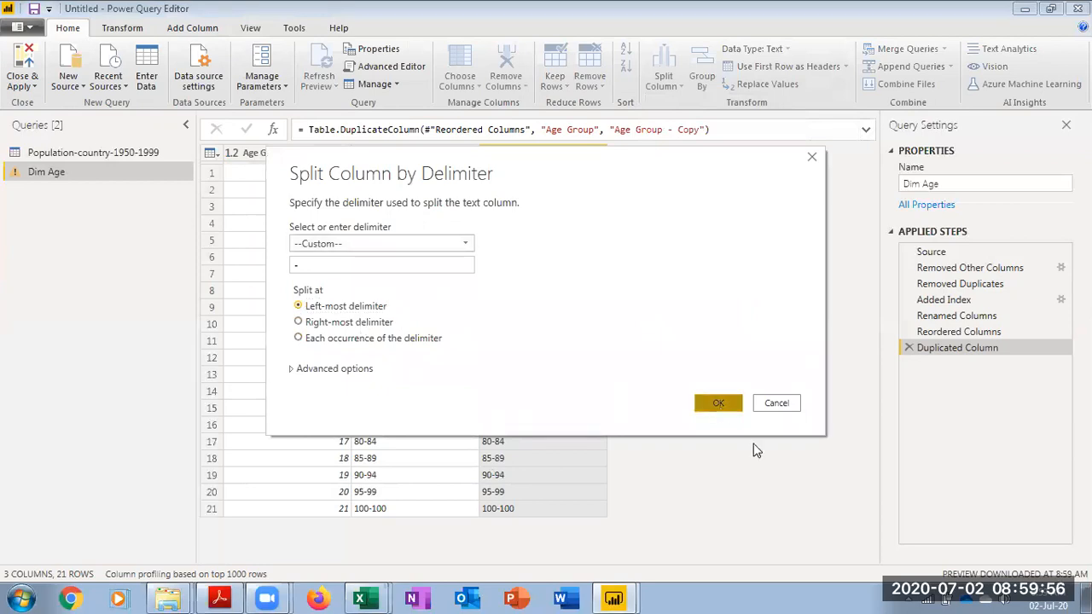
pyautogui.press('Return')
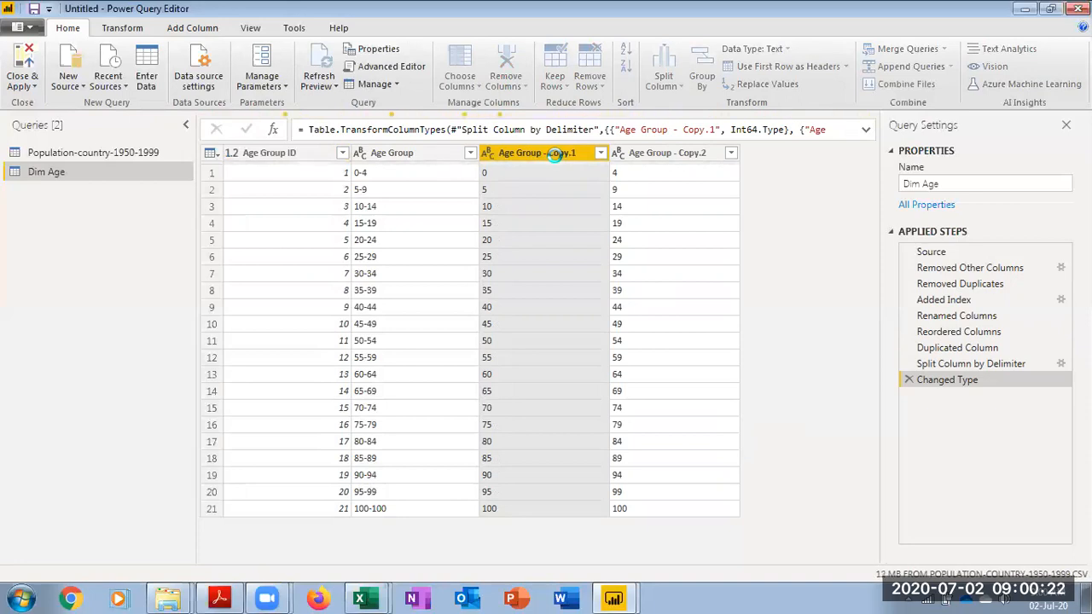
pyautogui.rightClick(556, 153)
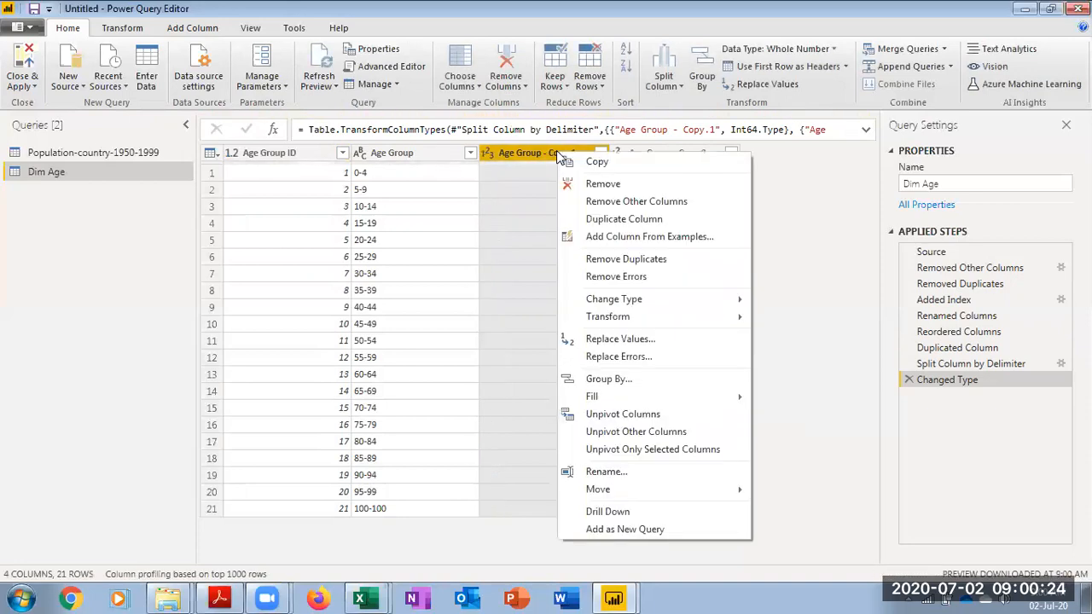
pyautogui.click(595, 183)
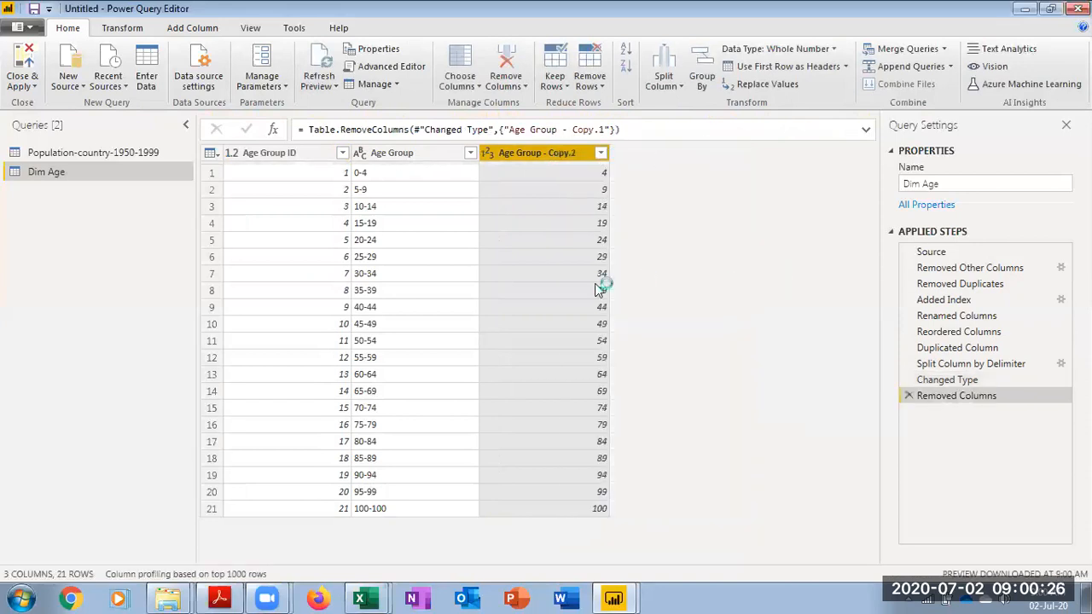
# Start a conditional column in the Dim Age query and name it Category.
pyautogui.click(199, 31)
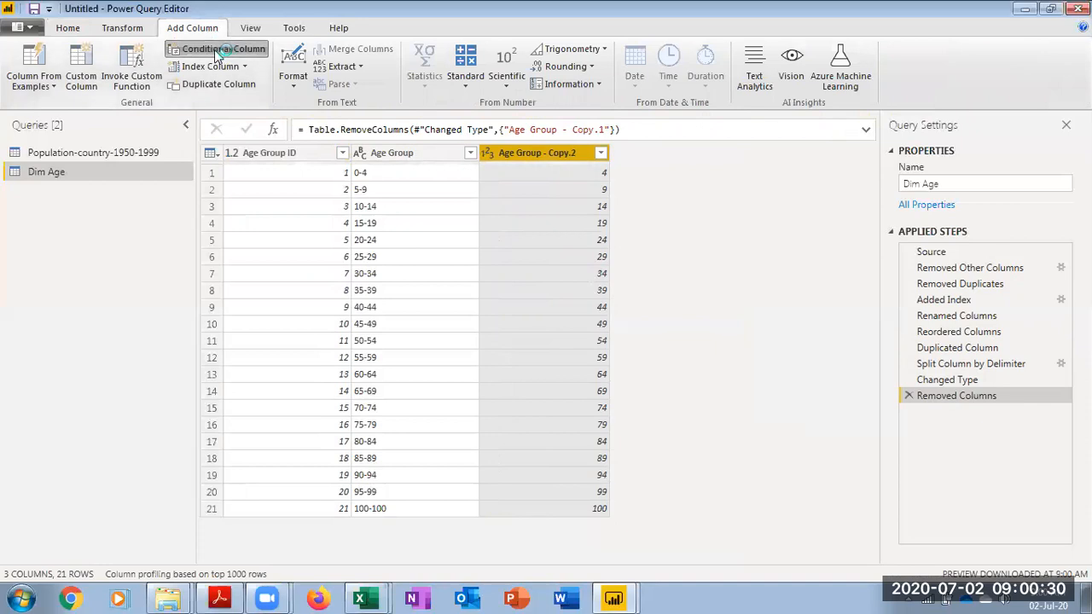
pyautogui.click(215, 49)
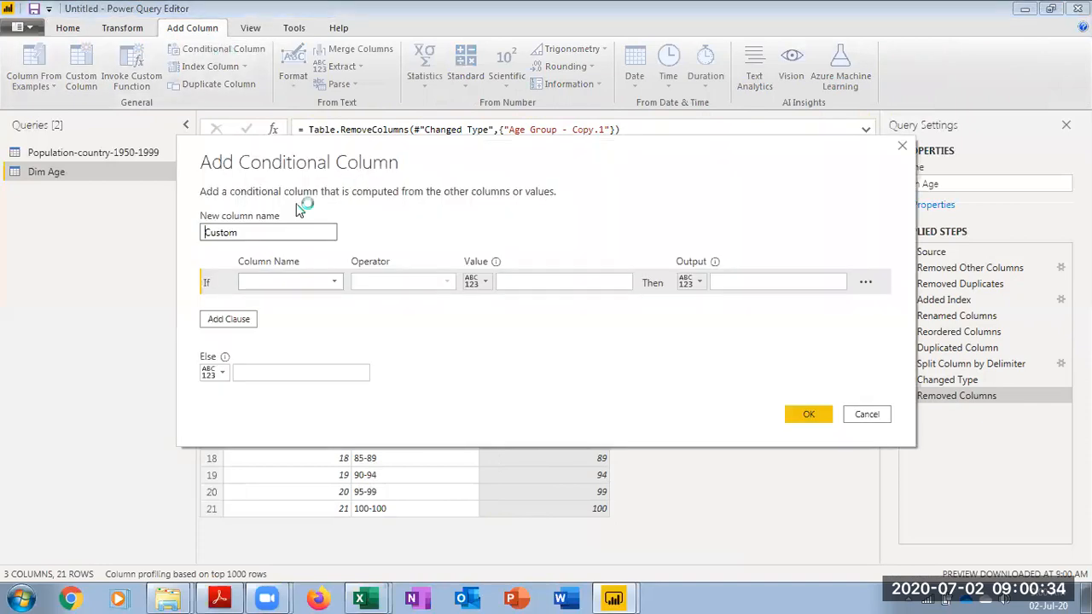
pyautogui.doubleClick(252, 235)
pyautogui.write('Category')
# Define the first condition so Age Group - Copy.2 less than or equal to 5 outputs Infant.
pyautogui.click(333, 284)
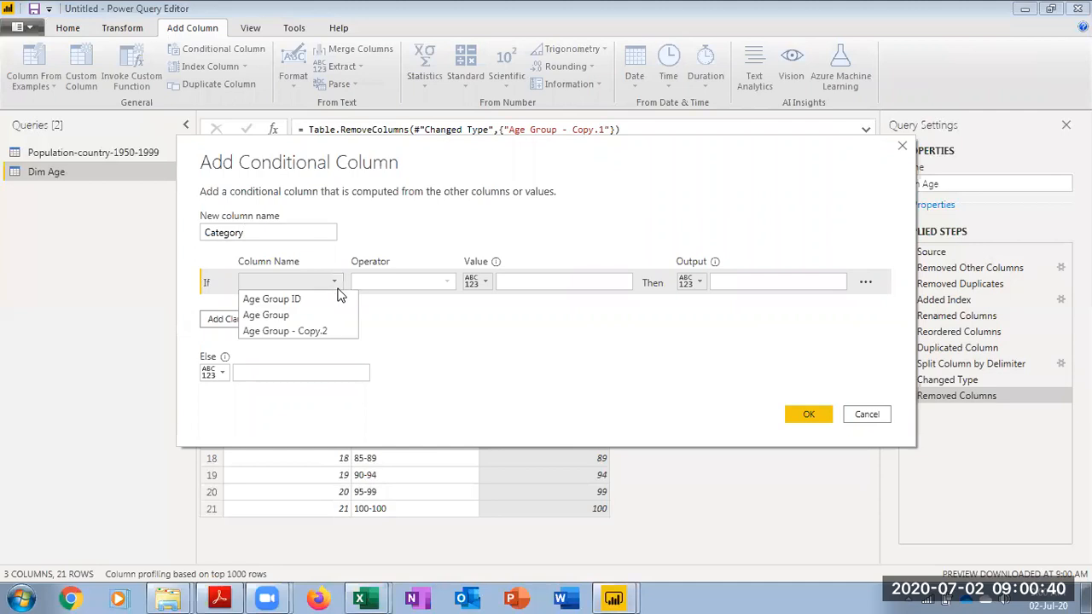
pyautogui.click(315, 331)
pyautogui.click(421, 285)
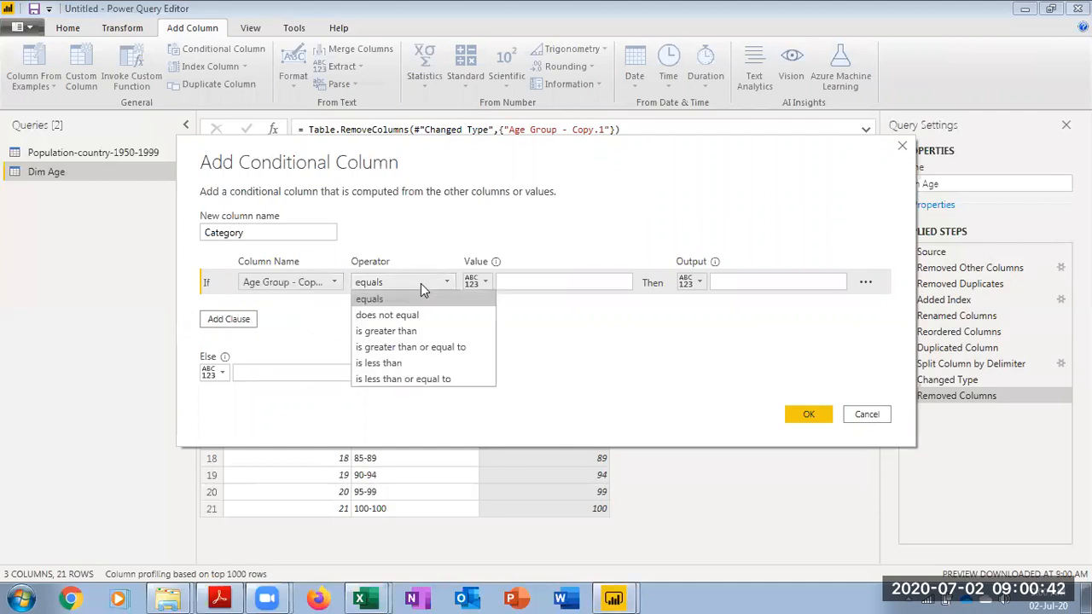
pyautogui.click(406, 379)
pyautogui.click(564, 282)
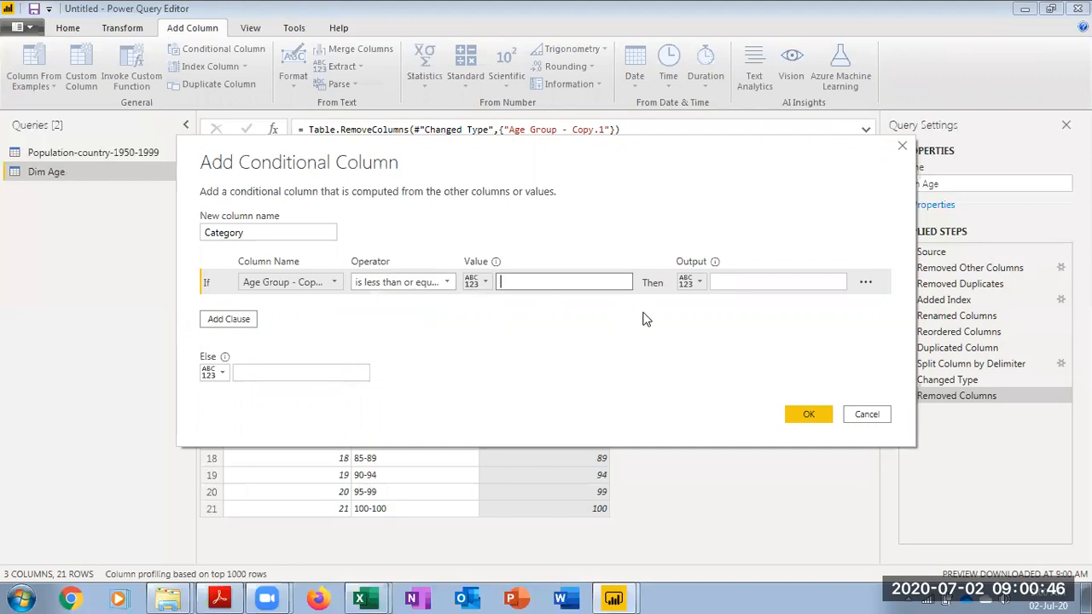
pyautogui.write('5')
pyautogui.click(734, 281)
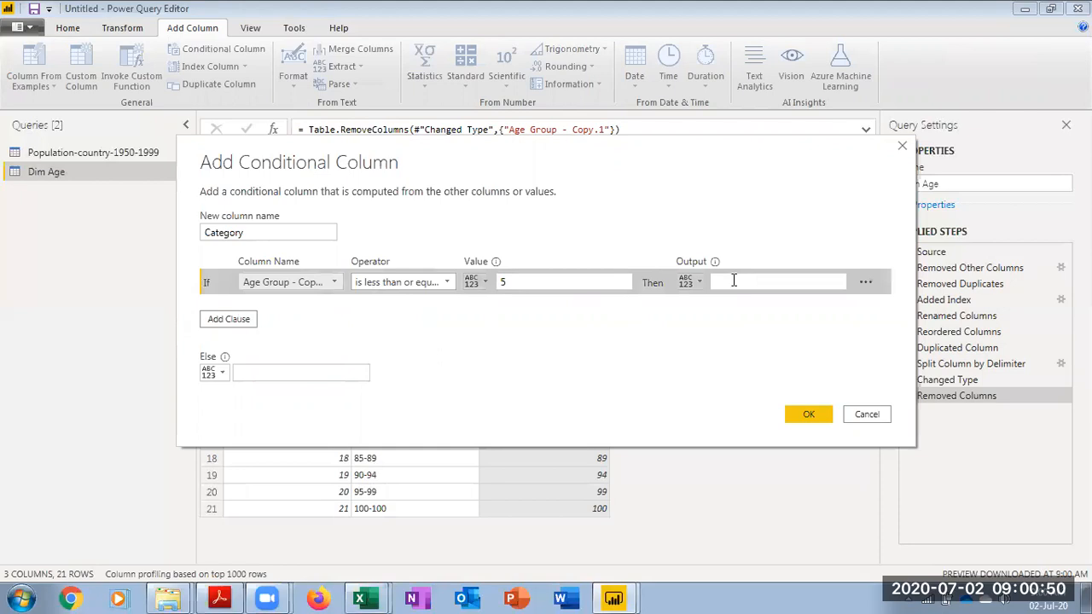
pyautogui.write('Infant')
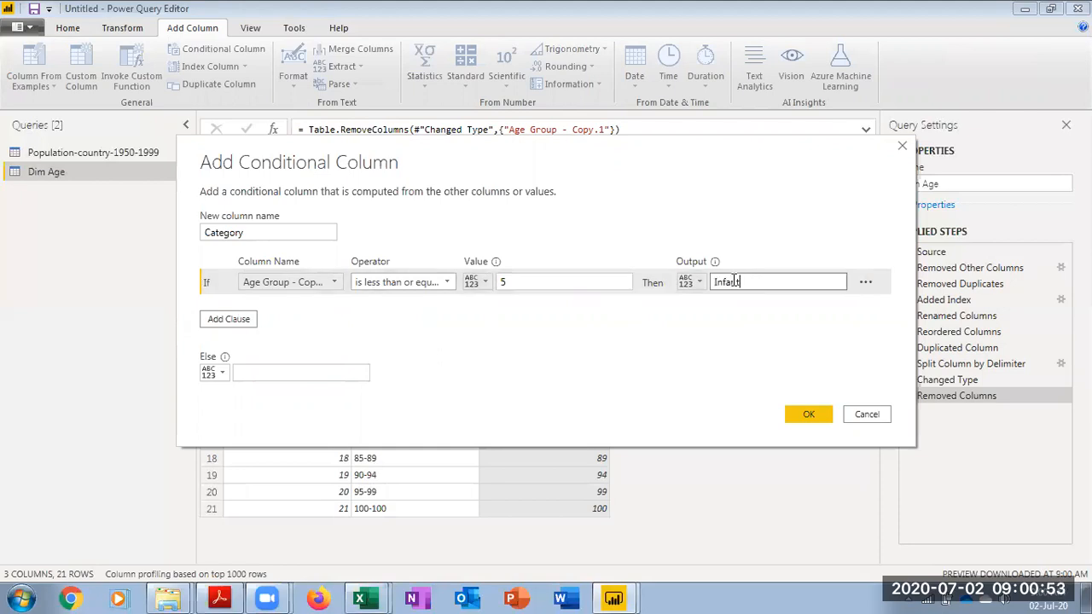
# Add an else-if clause that outputs Child when Age Group - Copy.2 is less than or equal to 12.
pyautogui.click(233, 320)
pyautogui.click(335, 309)
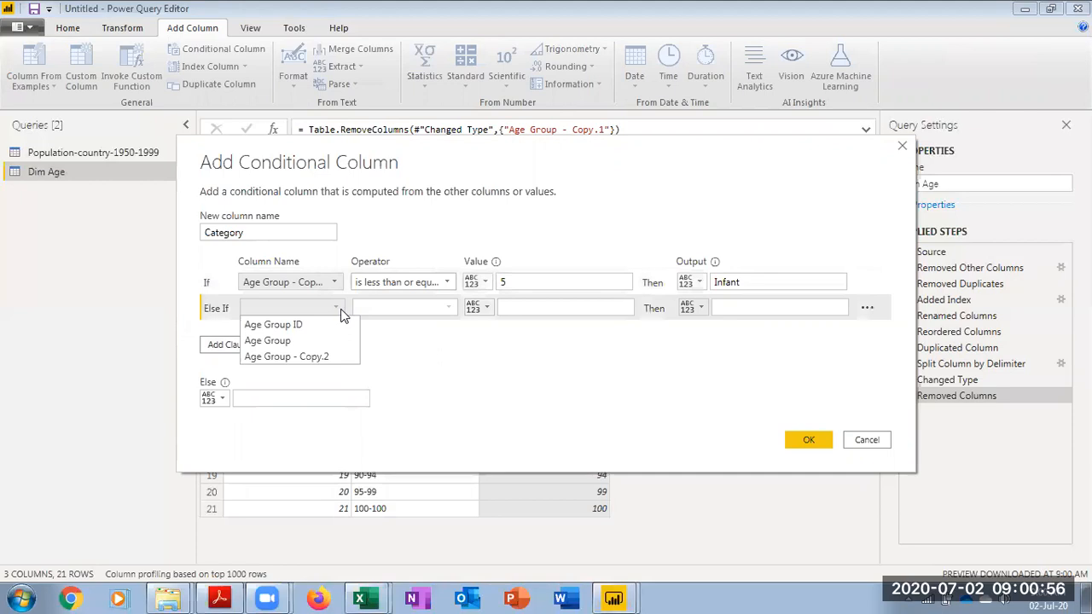
pyautogui.click(333, 360)
pyautogui.click(433, 309)
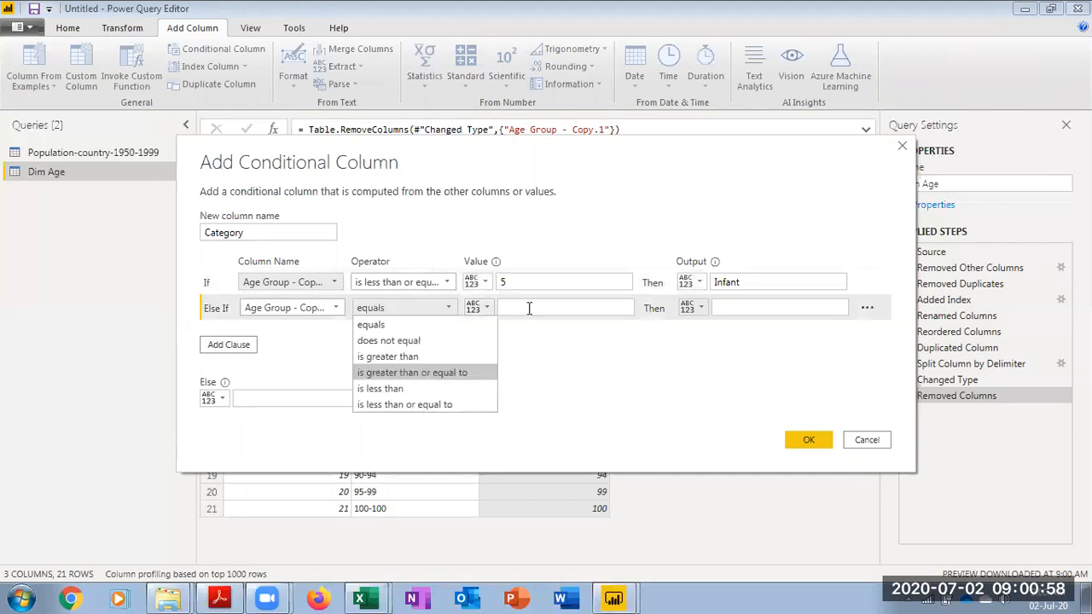
pyautogui.click(405, 405)
pyautogui.write('12')
pyautogui.click(722, 307)
pyautogui.write('Child')
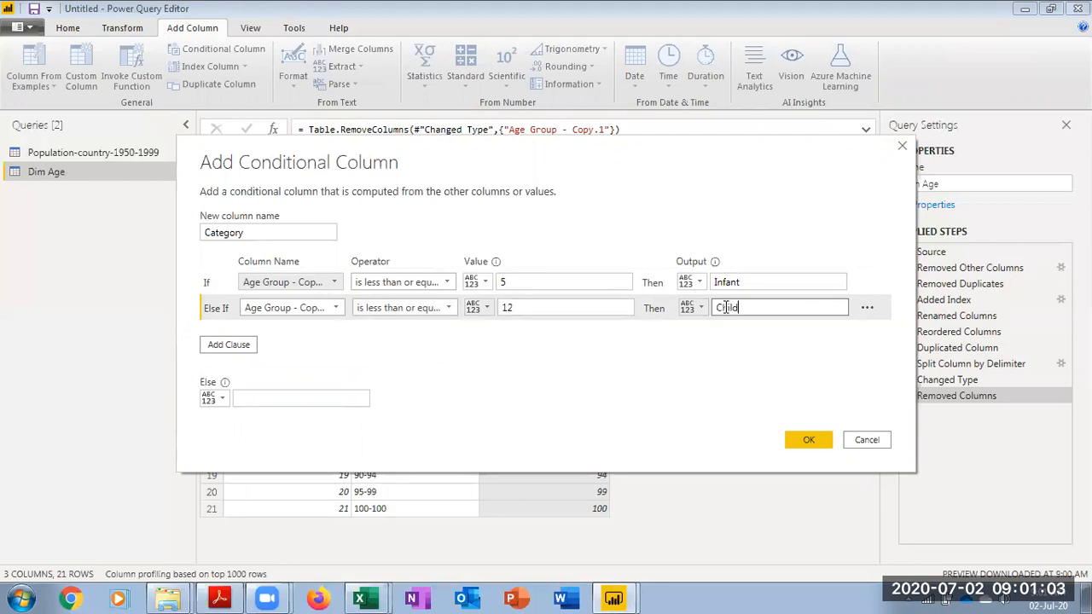
# Add an else-if clause that outputs Teenager when Age Group - Copy.2 is less than or equal to 19.
pyautogui.click(215, 346)
pyautogui.click(336, 334)
pyautogui.click(318, 384)
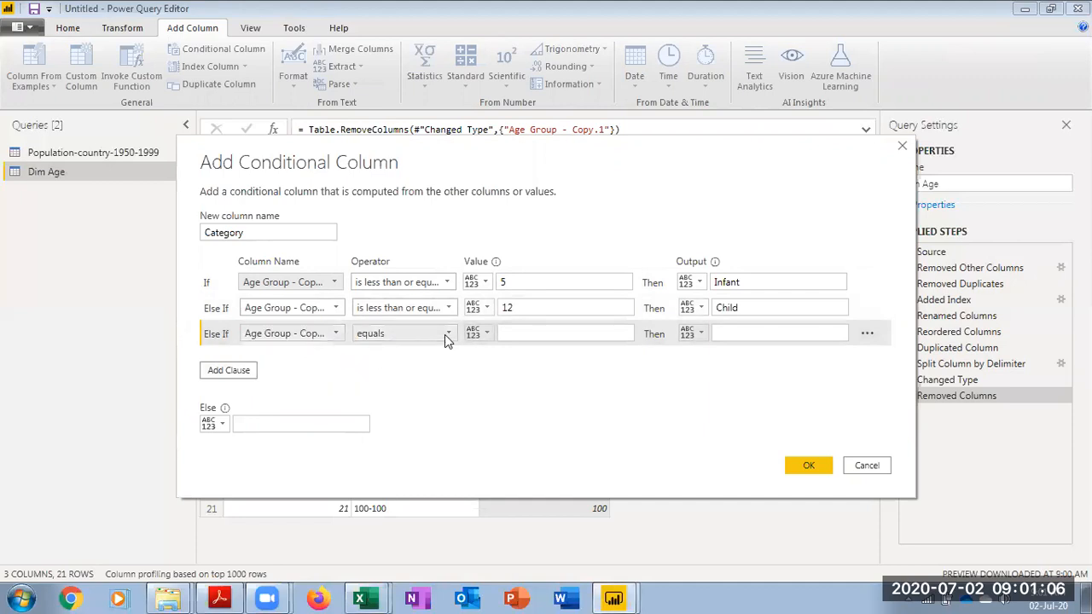
pyautogui.click(445, 335)
pyautogui.click(404, 426)
pyautogui.click(530, 333)
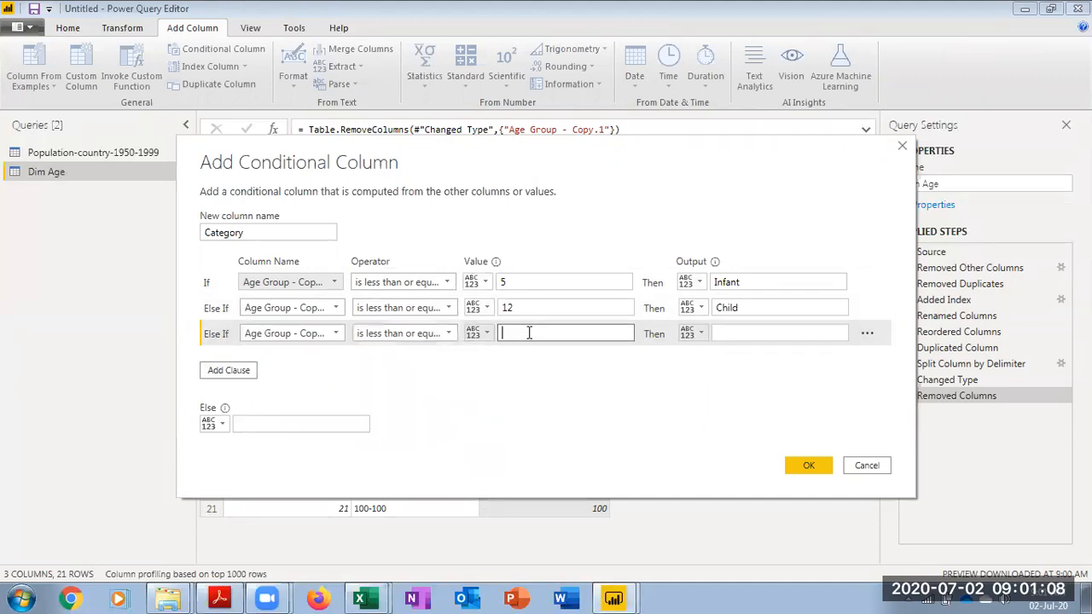
pyautogui.press('Tab')
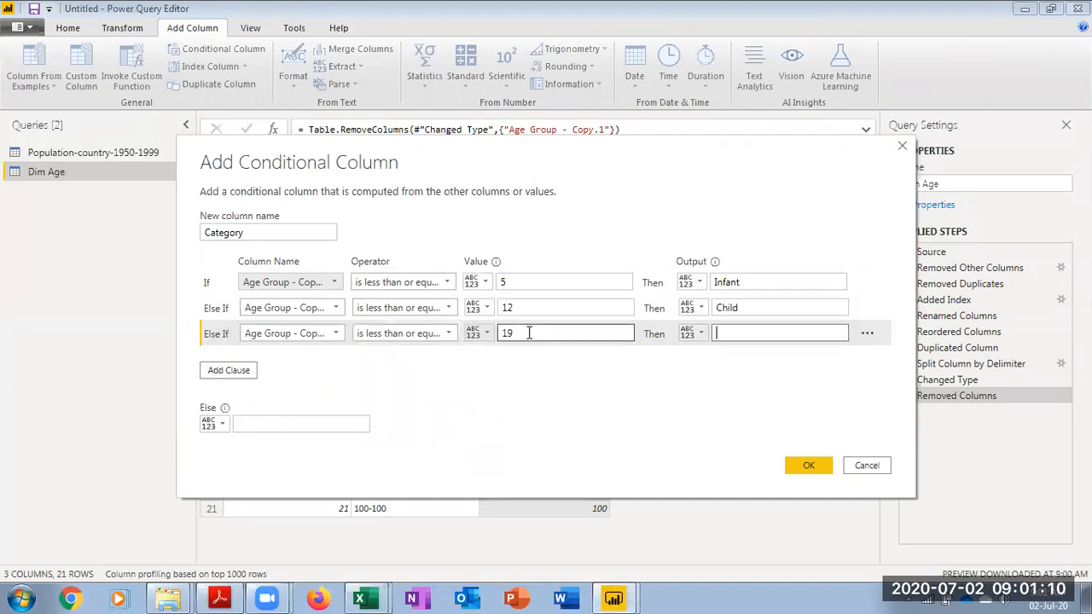
pyautogui.write('Teenager')
# Add an else-if clause that outputs Young Adult when Age Group - Copy.2 is less than or equal to 40.
pyautogui.click(223, 370)
pyautogui.click(320, 362)
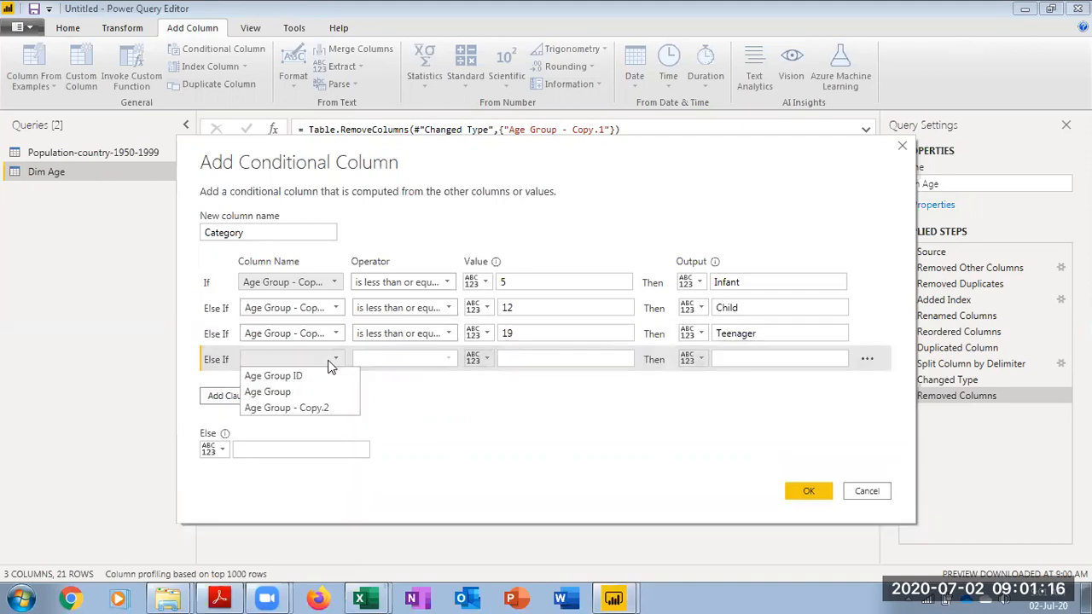
pyautogui.click(300, 410)
pyautogui.click(451, 362)
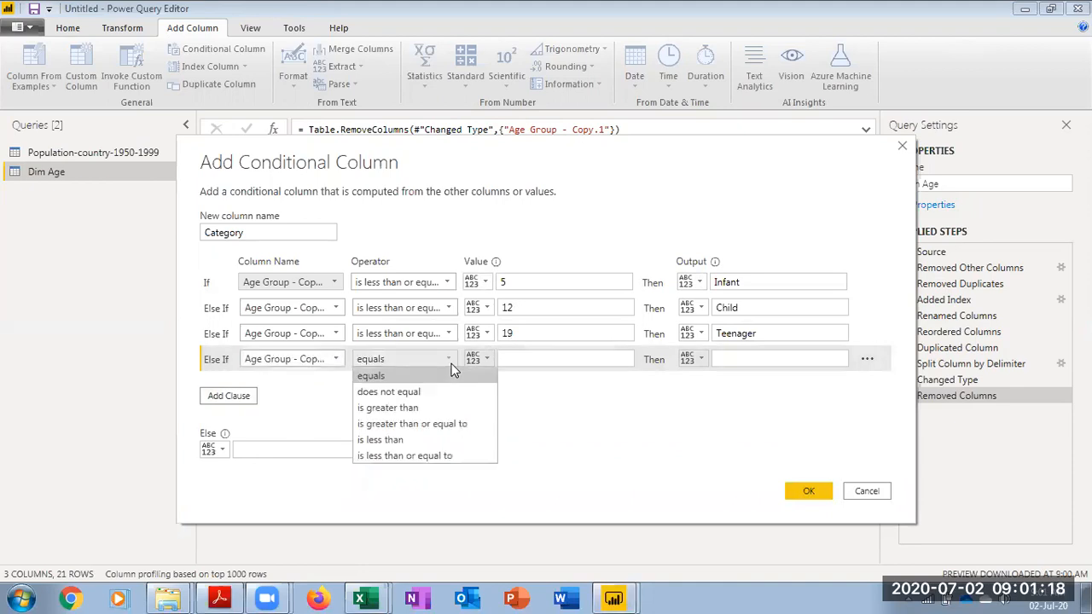
pyautogui.click(427, 454)
pyautogui.click(587, 365)
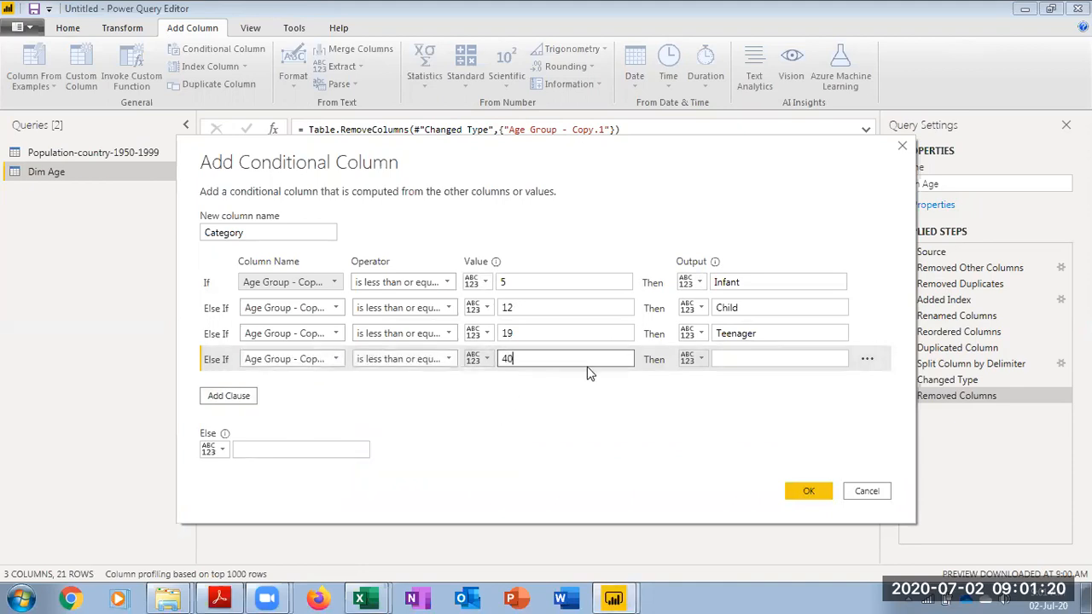
pyautogui.click(741, 360)
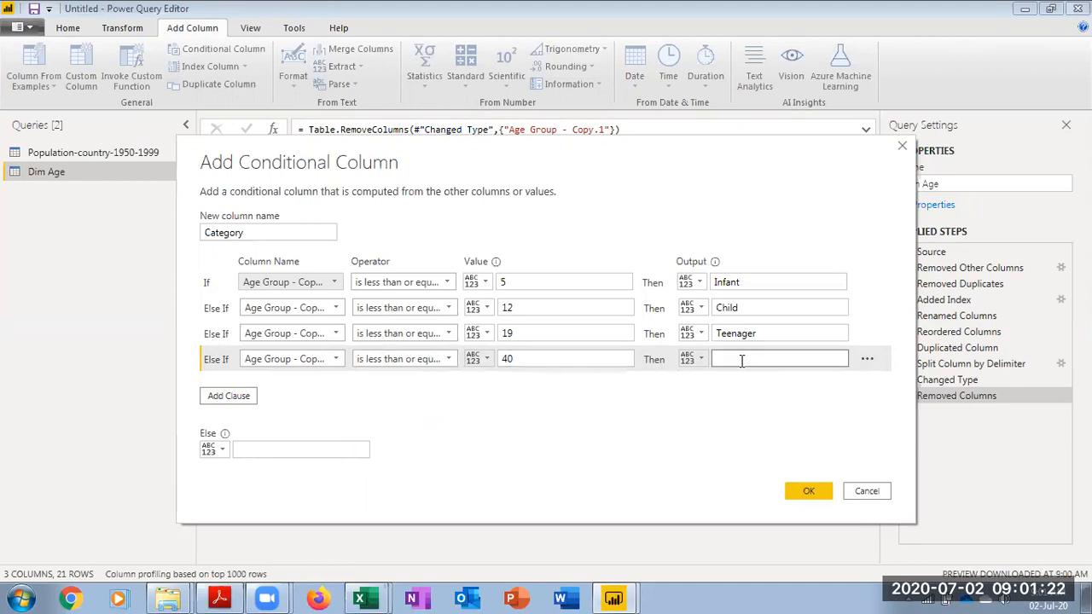
pyautogui.write('Young Adult')
# Add an else-if clause that outputs Adult when Age Group - Copy.2 is less than or equal to 60.
pyautogui.click(232, 396)
pyautogui.click(340, 384)
pyautogui.click(281, 429)
pyautogui.click(449, 385)
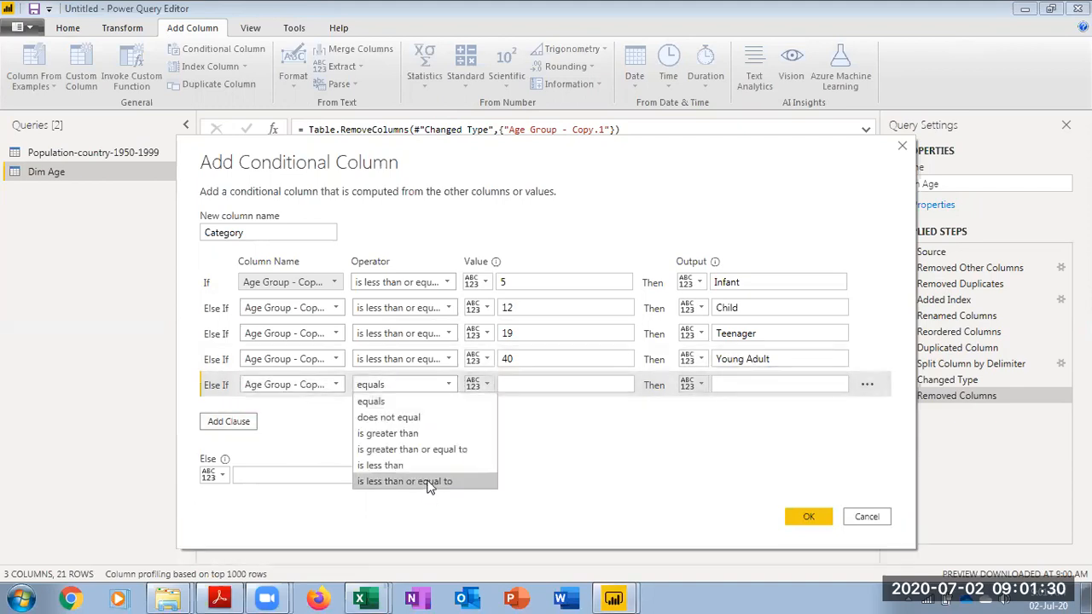
pyautogui.click(430, 480)
pyautogui.click(536, 384)
pyautogui.press('Tab')
pyautogui.press('Tab')
pyautogui.write('A')
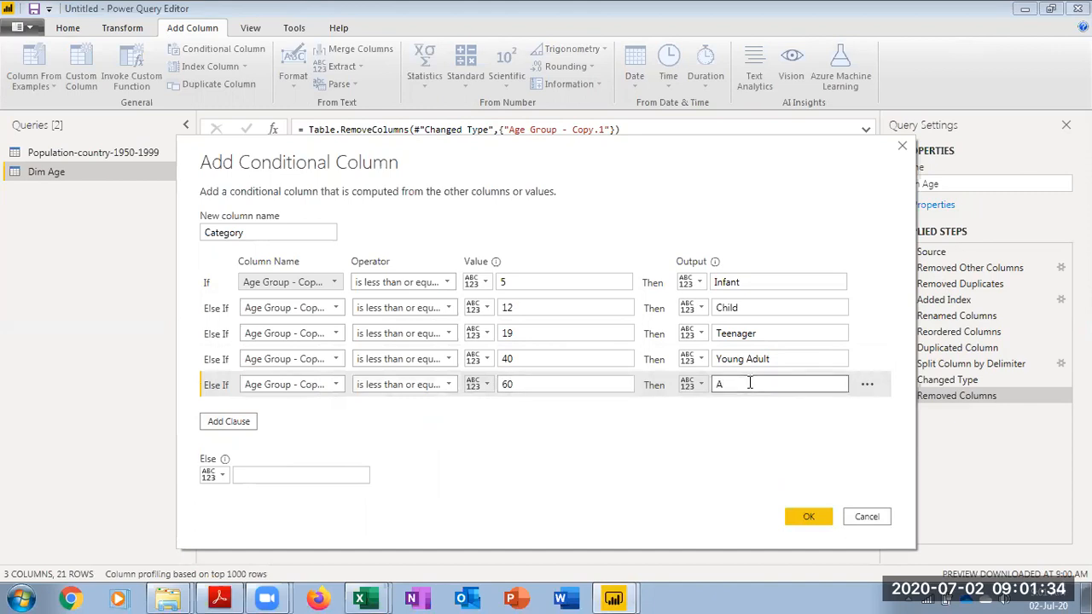
pyautogui.write('dult')
# Add an else-if clause that outputs Senior when Age Group - Copy.2 is less than or equal to 80.
pyautogui.click(241, 421)
pyautogui.click(329, 412)
pyautogui.click(329, 458)
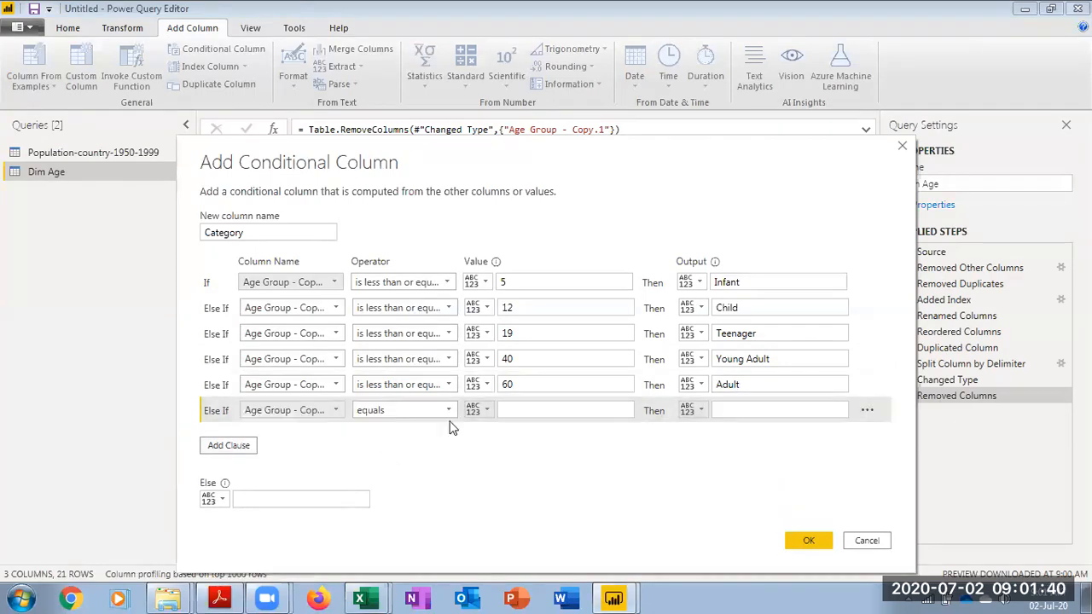
pyautogui.click(446, 410)
pyautogui.click(434, 507)
pyautogui.click(519, 413)
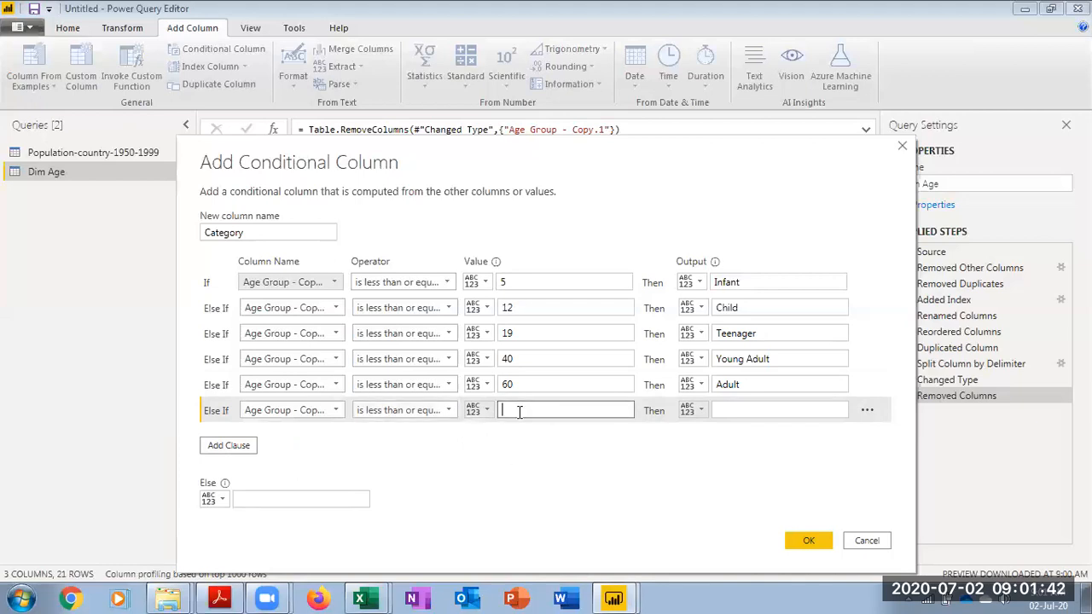
pyautogui.write('80')
pyautogui.click(734, 409)
pyautogui.write('Senior')
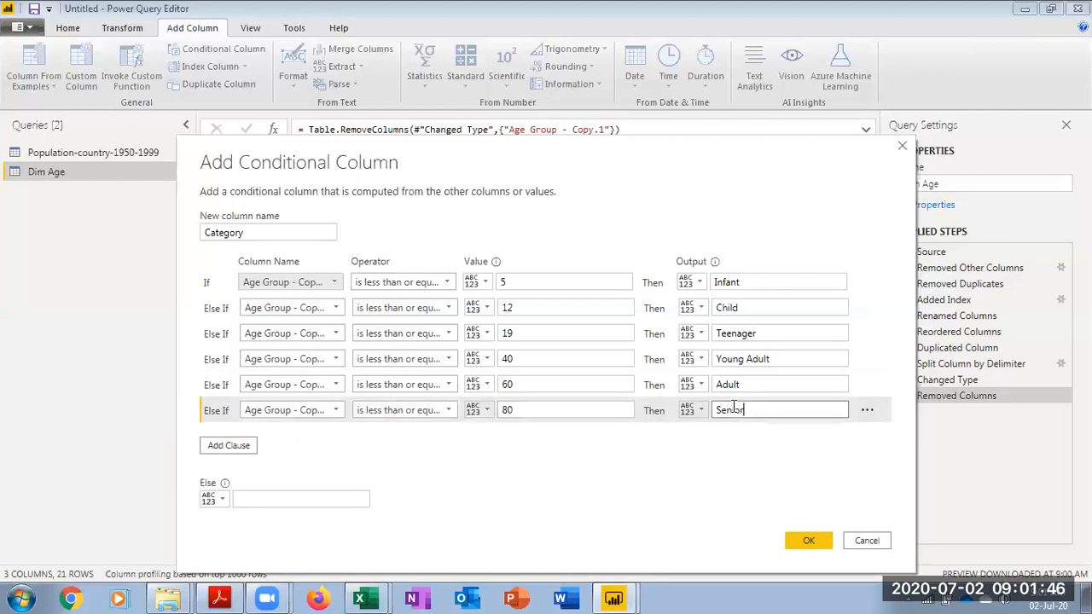
# Set the else output to Super Senior and create the Category column.
pyautogui.click(243, 497)
pyautogui.write('Super Senior')
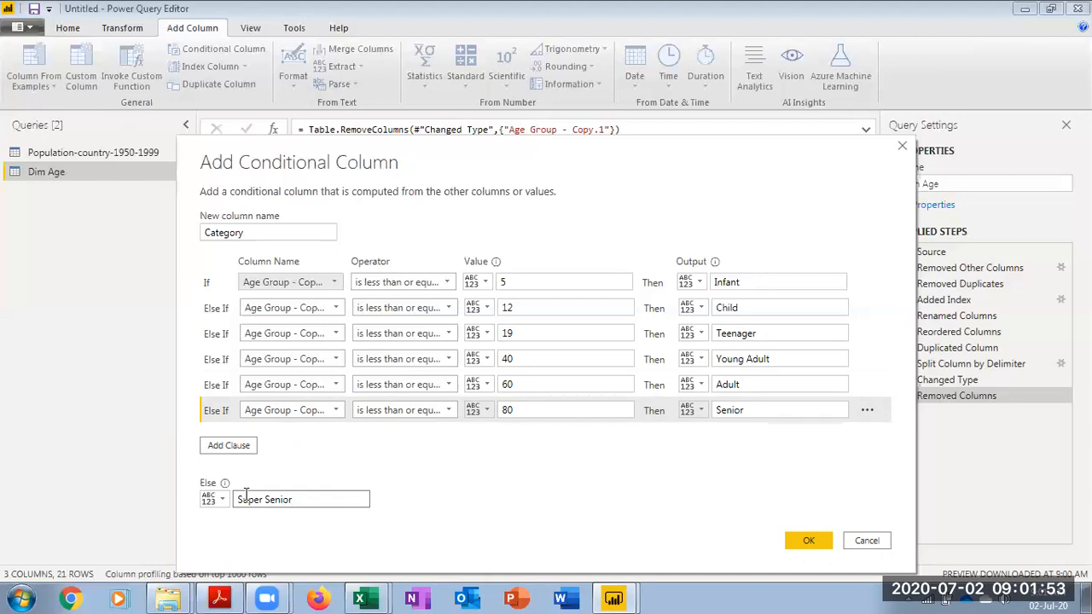
pyautogui.click(794, 541)
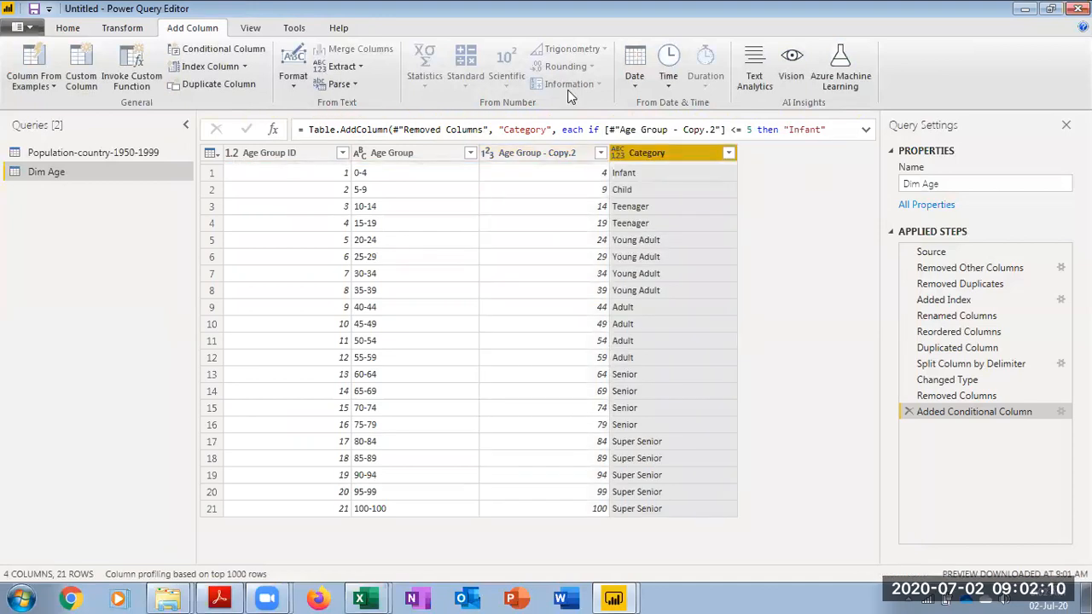
# Remove the Age Group - Copy.2 column and compare Dim Age with the Age table on the star schema slide in Adobe Acrobat Reader.
pyautogui.click(534, 156)
pyautogui.rightClick(534, 155)
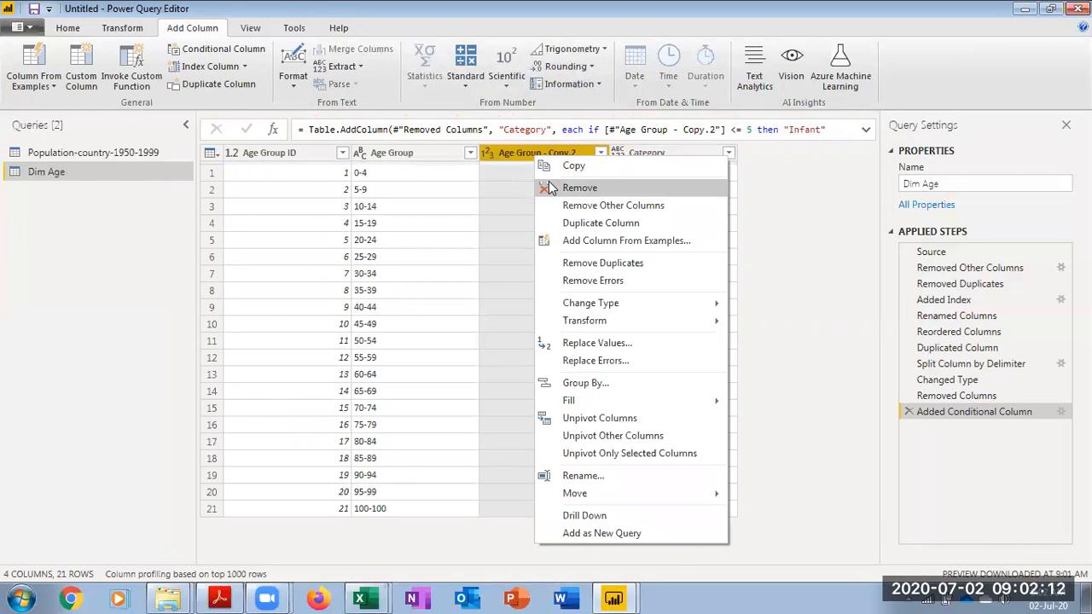
pyautogui.click(549, 188)
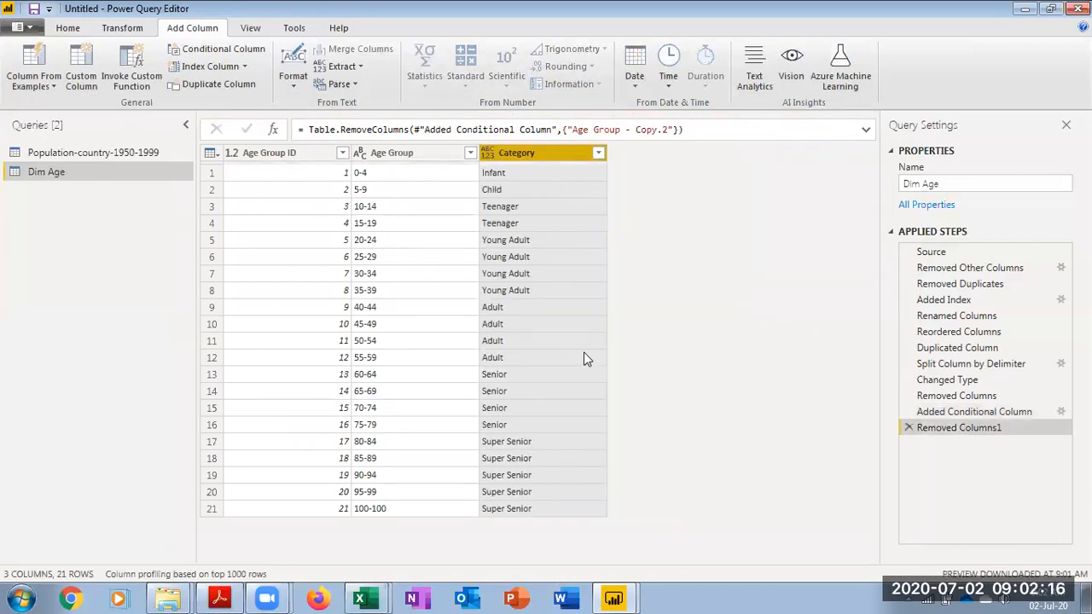
pyautogui.click(215, 598)
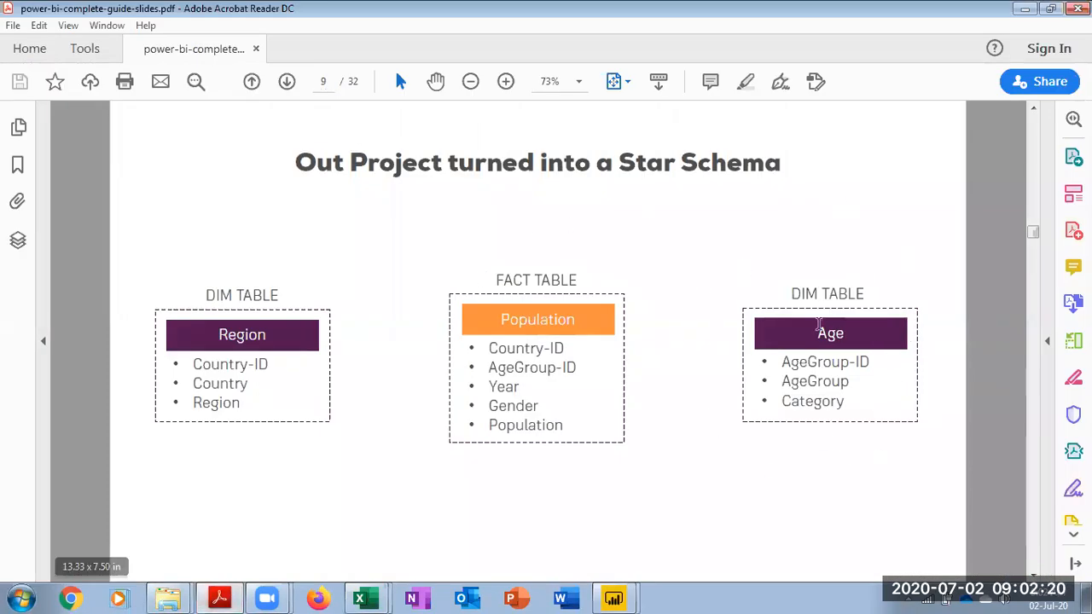
pyautogui.click(219, 598)
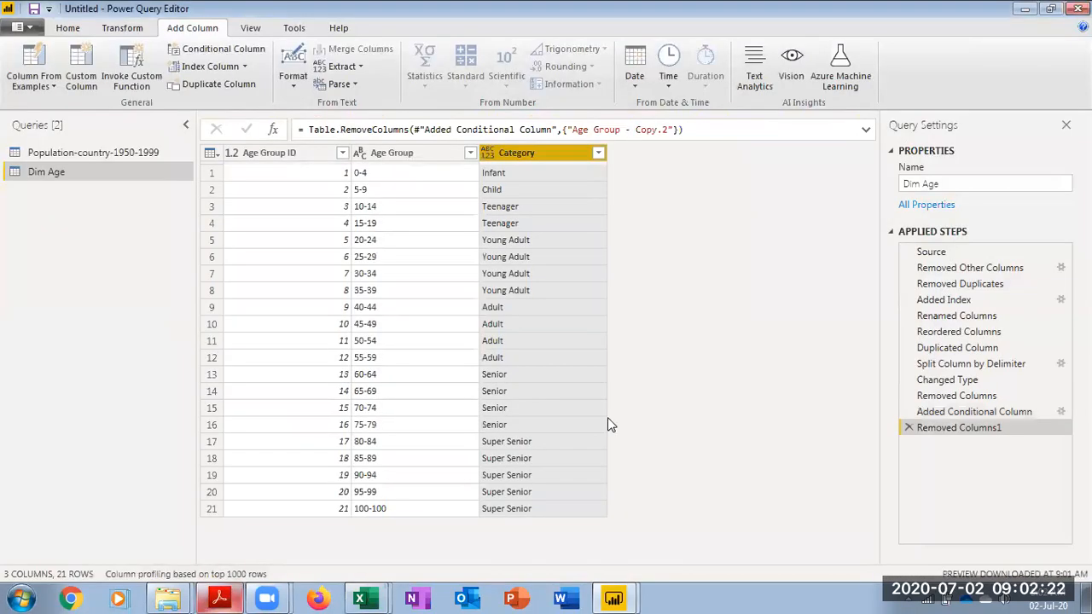
# Close the Power Query Editor applying the query changes, then expand the Dim Age table's fields in Power BI Desktop.
pyautogui.click(75, 29)
pyautogui.click(29, 87)
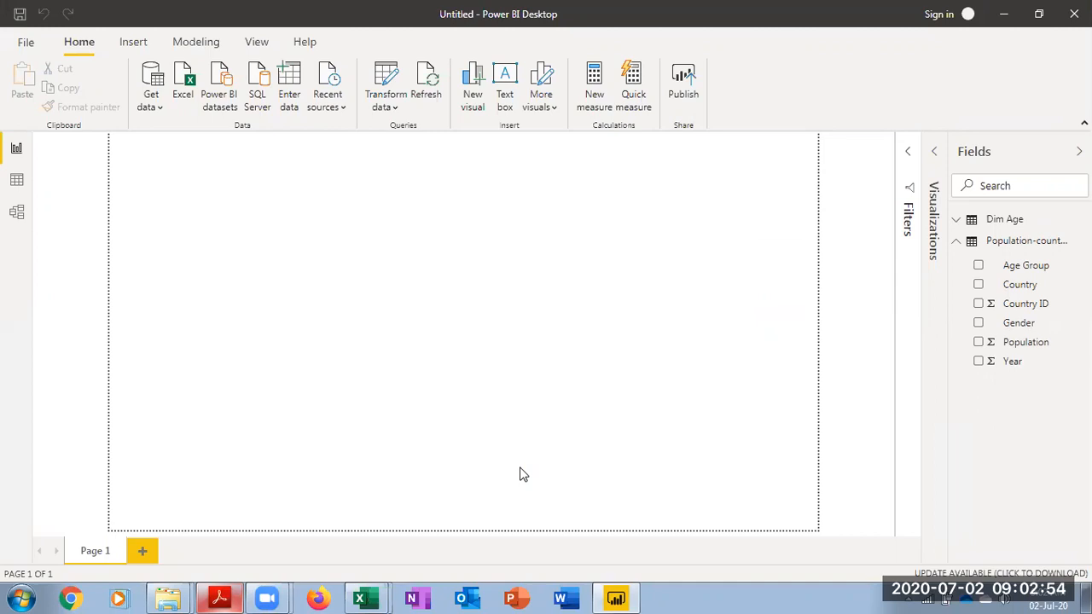
pyautogui.click(961, 222)
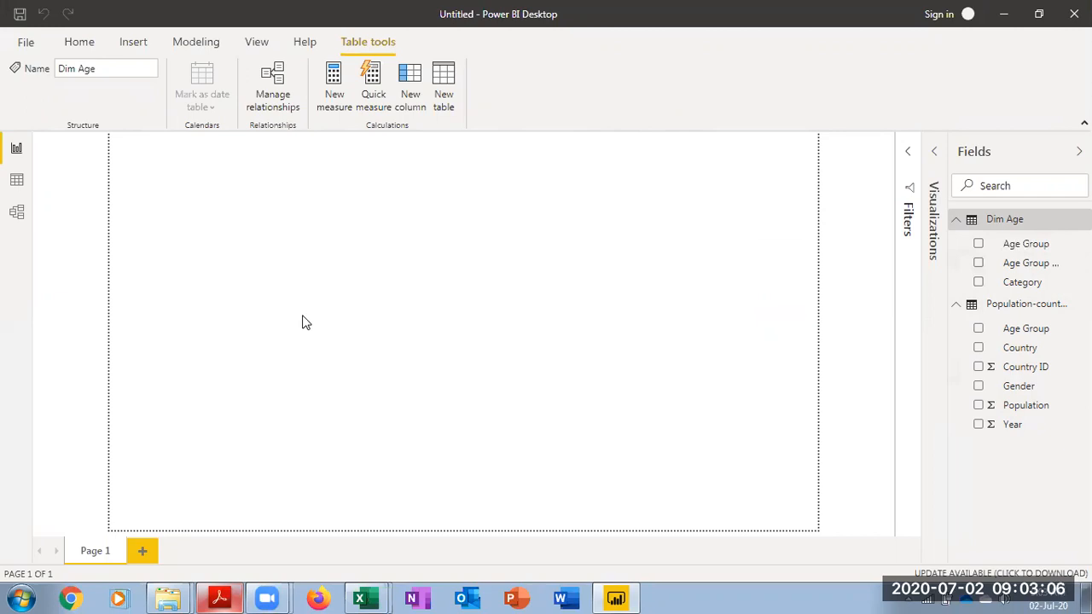
# Switch to the workbook Text and Math and Trognometru Formulas.xlsx in Excel.
pyautogui.moveTo(360, 598)
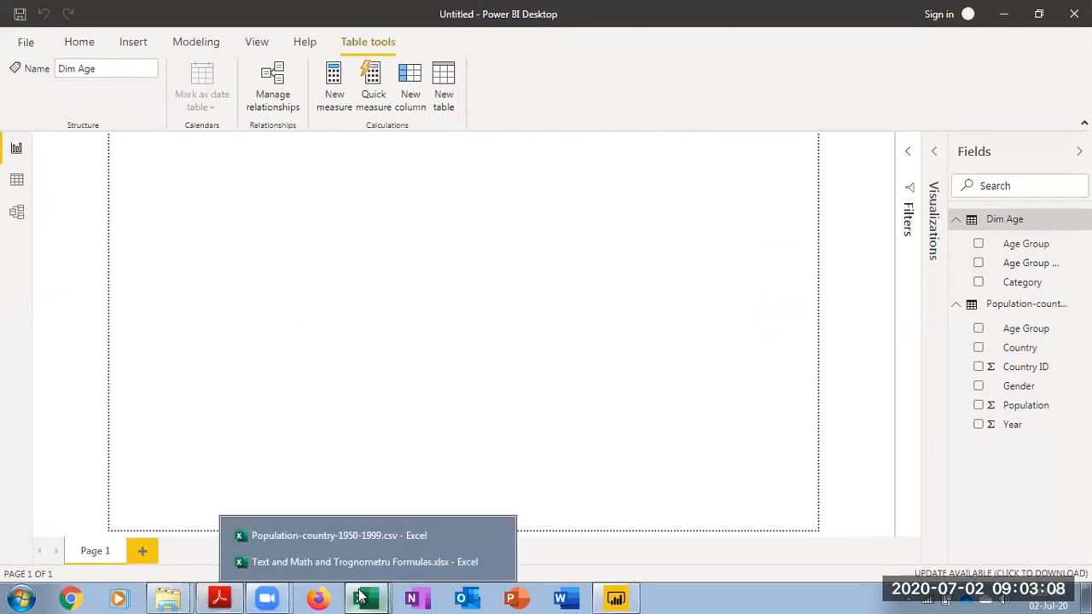
pyautogui.click(378, 558)
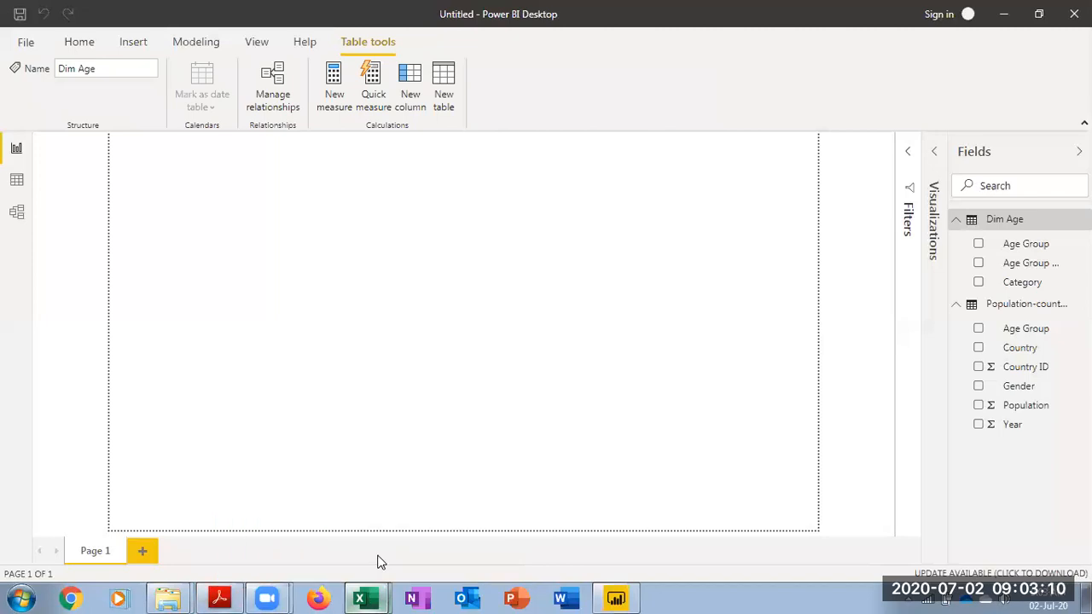